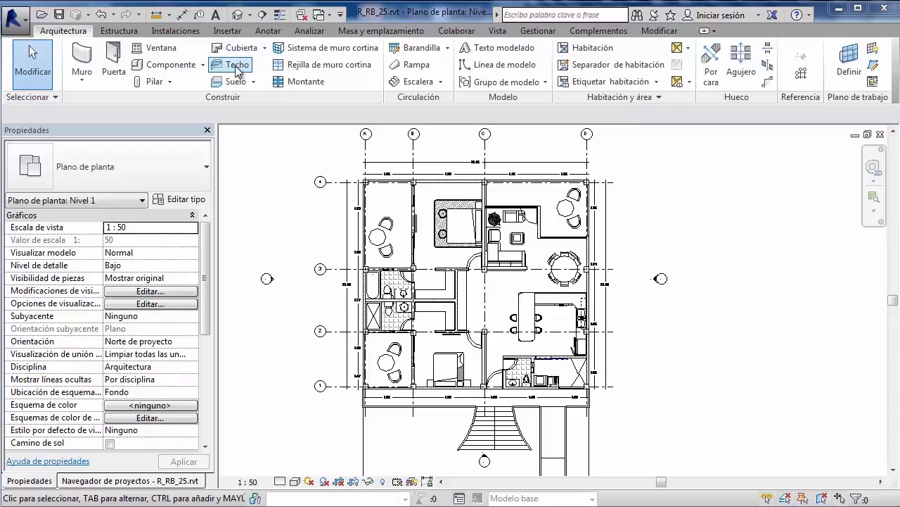
Show the Cubierta roof creation options on the Arquitectura tab of the Nivel 1 plan
left_click(265, 49)
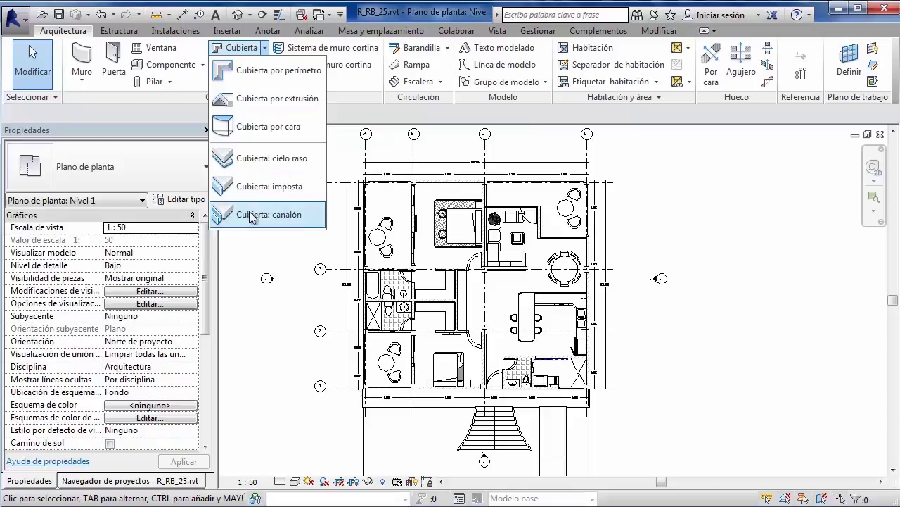
Start a rectangle footprint roof with base level Nivel 2 and type Genérico - 125 mm
left_click(276, 71)
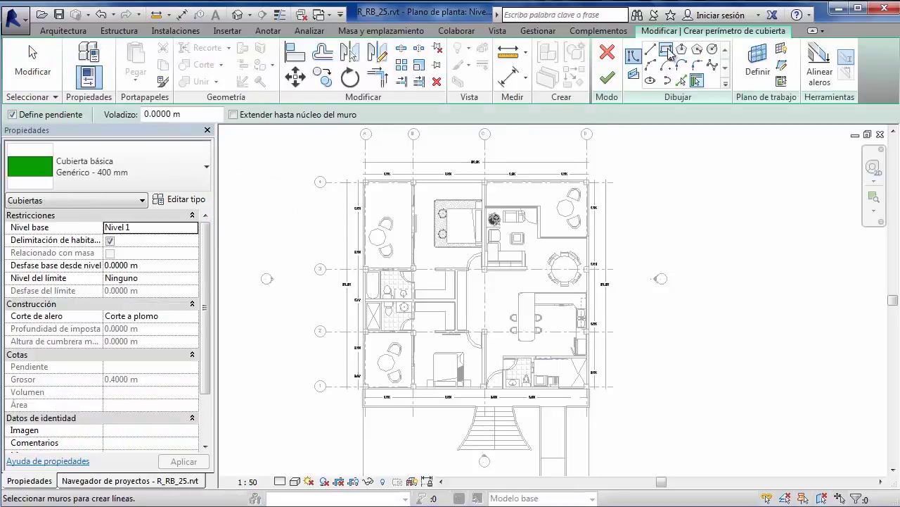
left_click(667, 52)
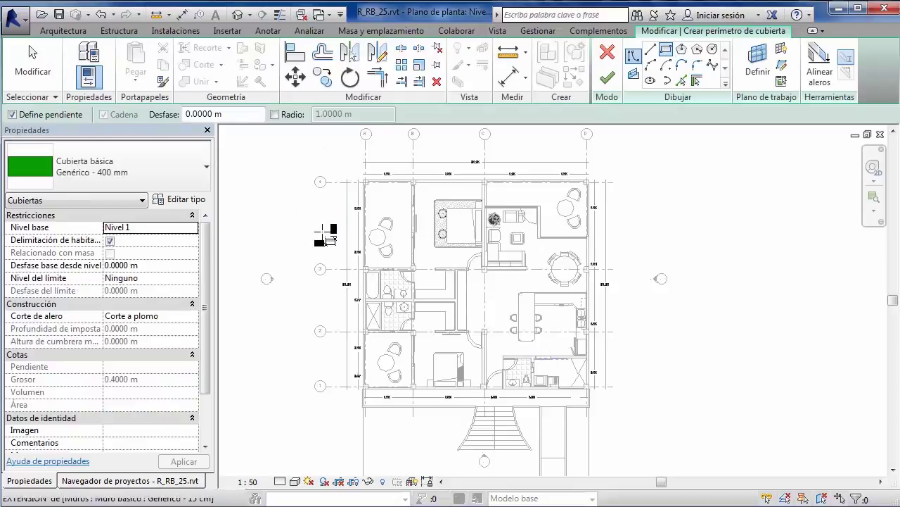
left_click(195, 228)
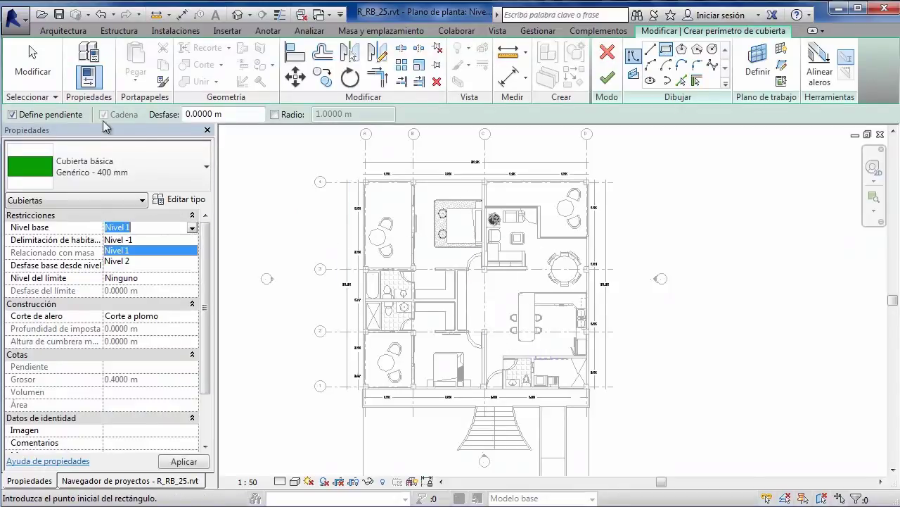
left_click(149, 260)
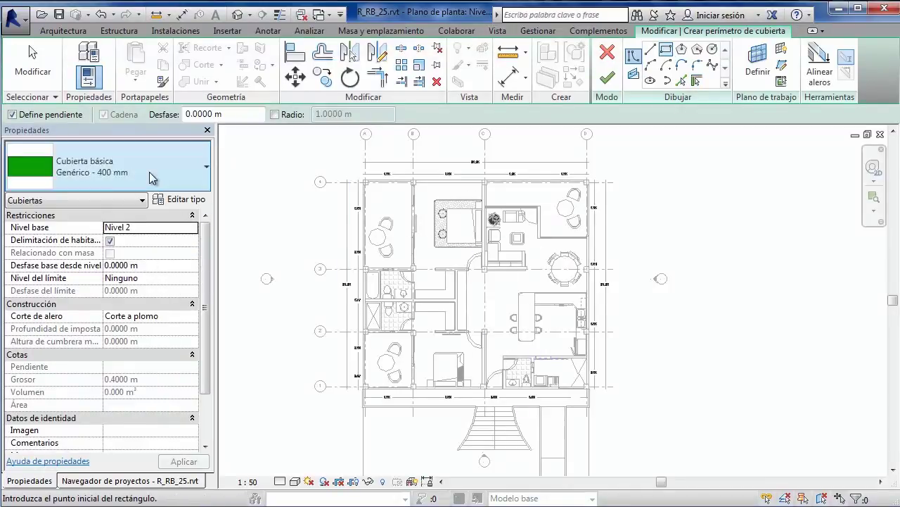
left_click(141, 169)
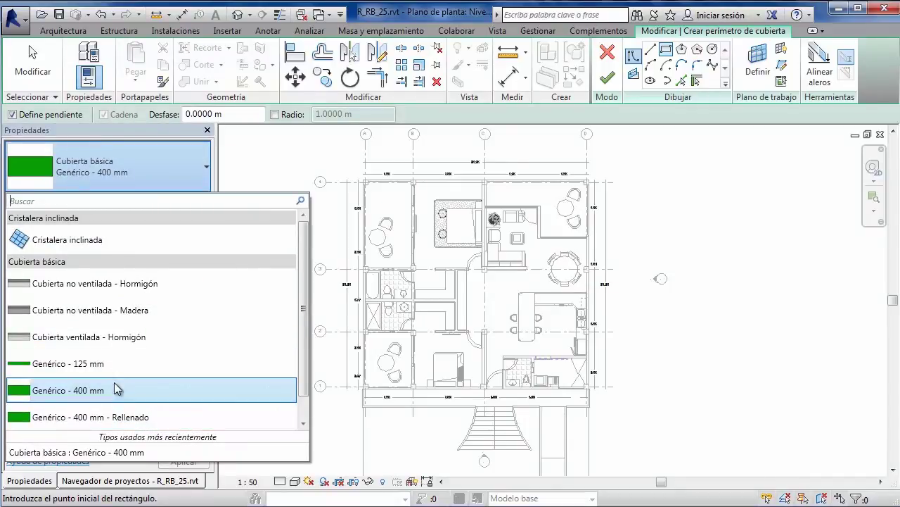
left_click(123, 364)
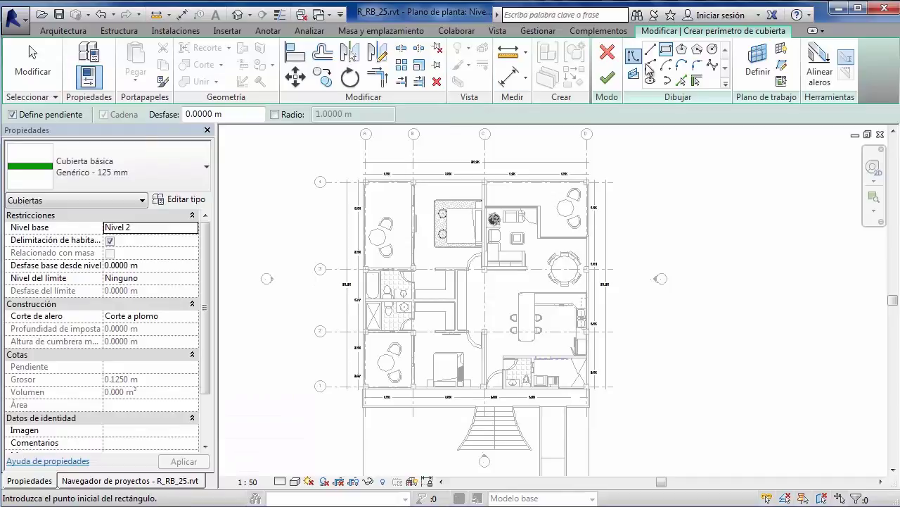
Draw the roof rectangle from the plan's top-left to bottom-right corner and finish the sketch
left_click(363, 181)
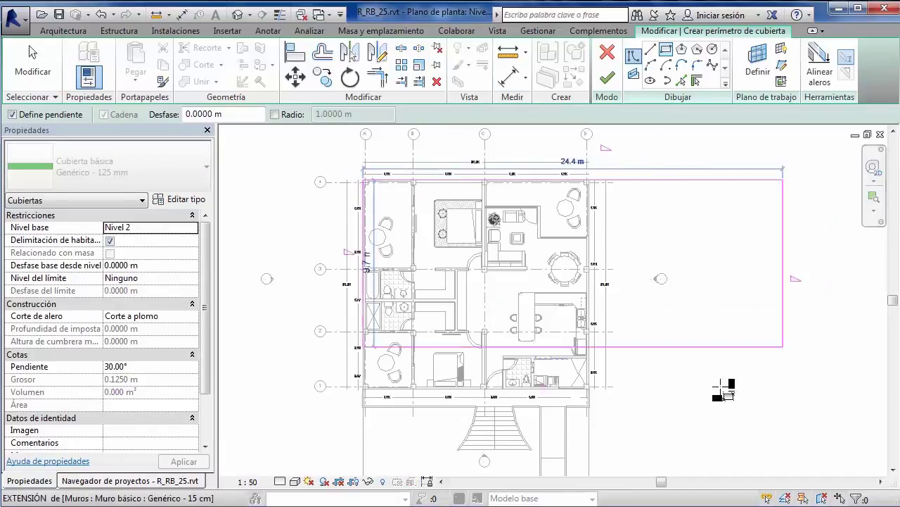
scroll(615, 396, "up", 3)
scroll(598, 391, "up", 3)
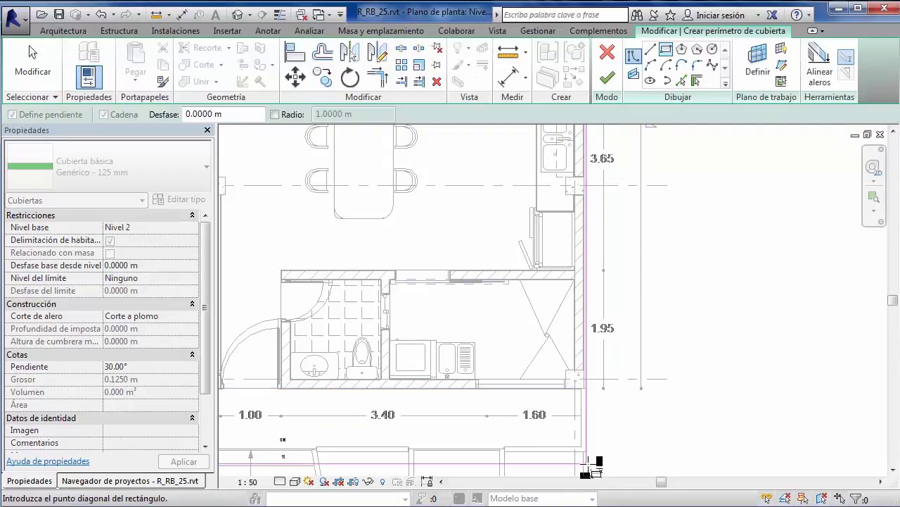
left_click(584, 387)
scroll(681, 262, "down", 5)
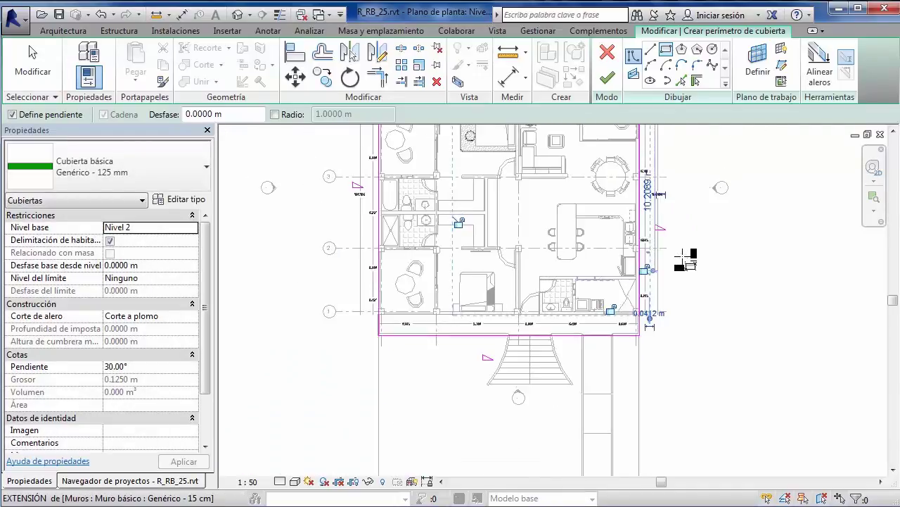
scroll(676, 342, "down", 2)
middle_click_drag(684, 287, 654, 169)
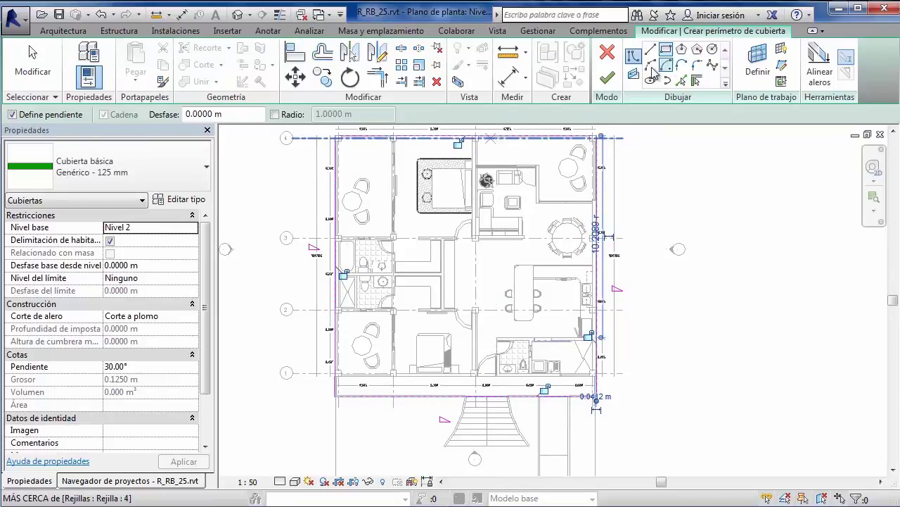
left_click(608, 78)
left_click(685, 203)
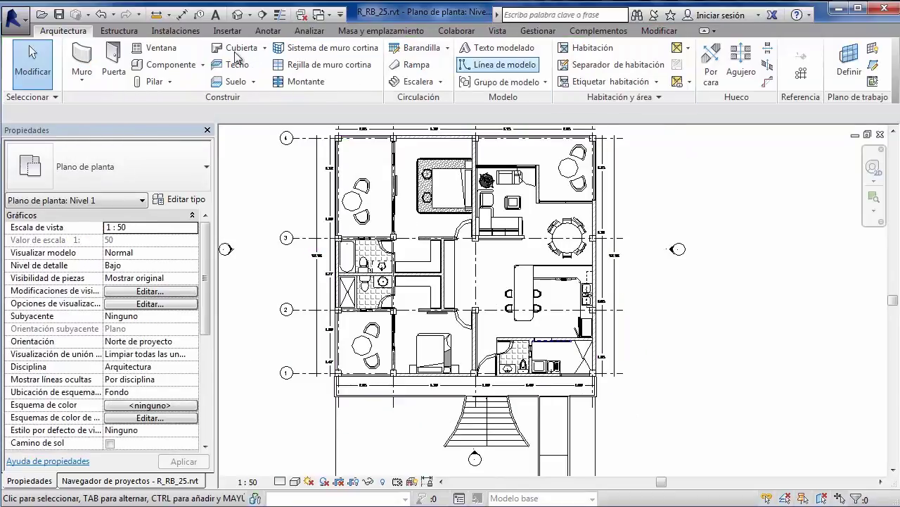
Inspect the new hip roof in the default 3D view, then tile all open views with WT
left_click(237, 14)
scroll(442, 227, "up", 2)
scroll(442, 228, "up", 3)
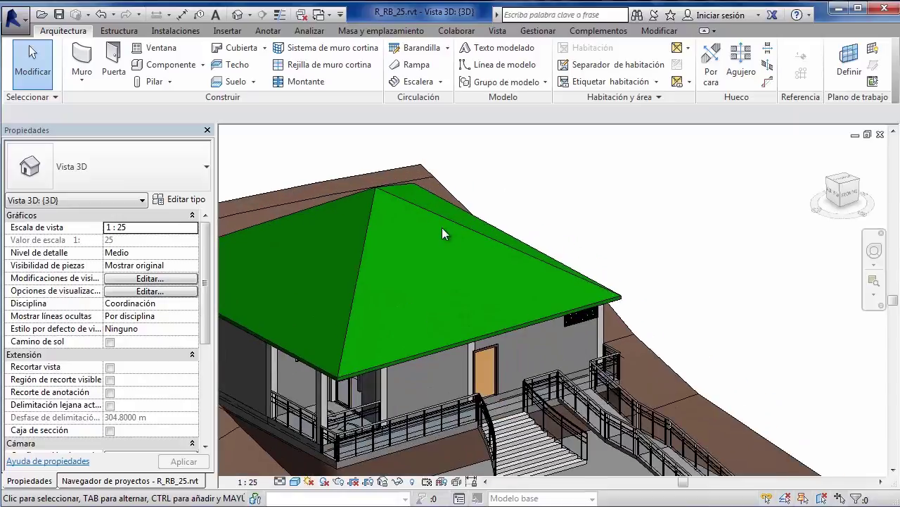
scroll(442, 227, "up", 2)
left_click(441, 222)
middle_click_drag(441, 221, 756, 185, "shift")
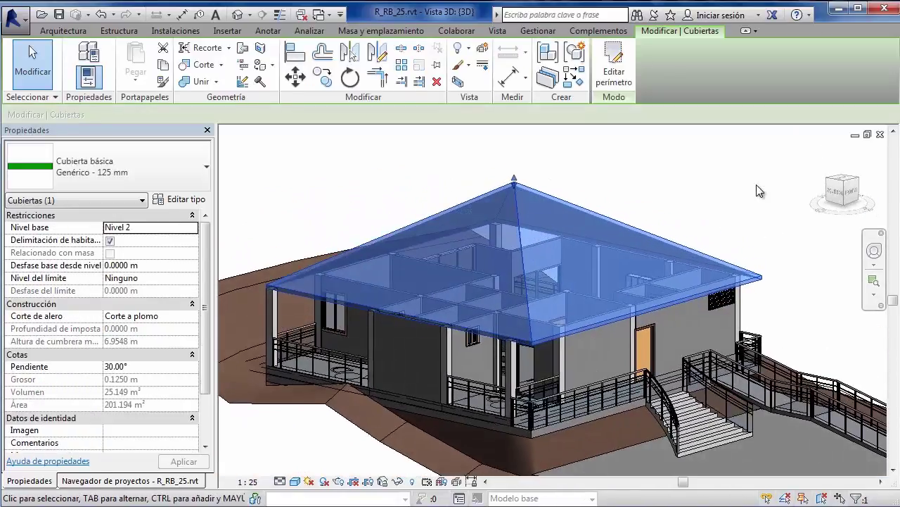
left_click(756, 184)
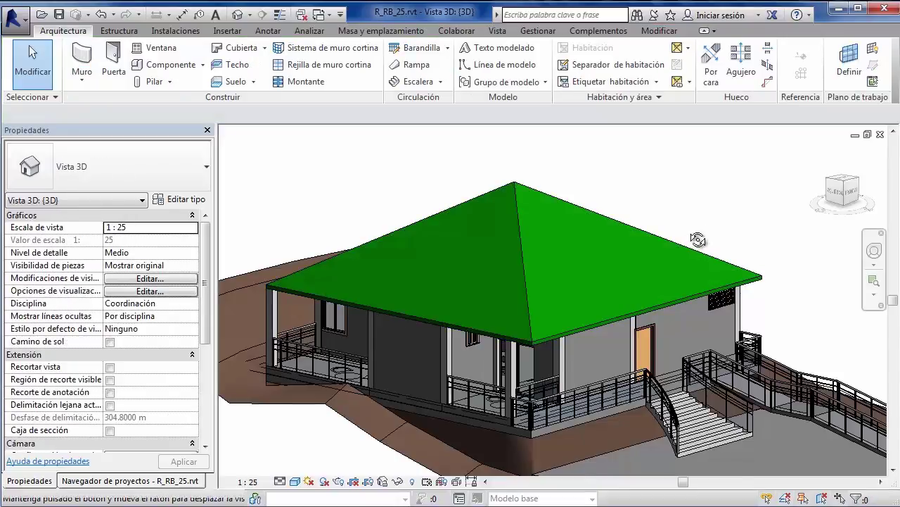
middle_click_drag(697, 240, 679, 256, "shift")
scroll(615, 234, "up", 2)
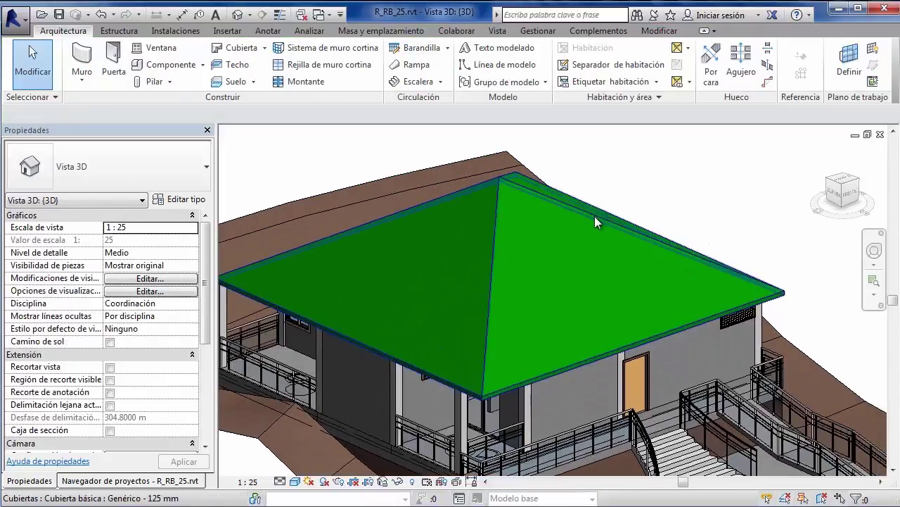
key("w")
key("t")
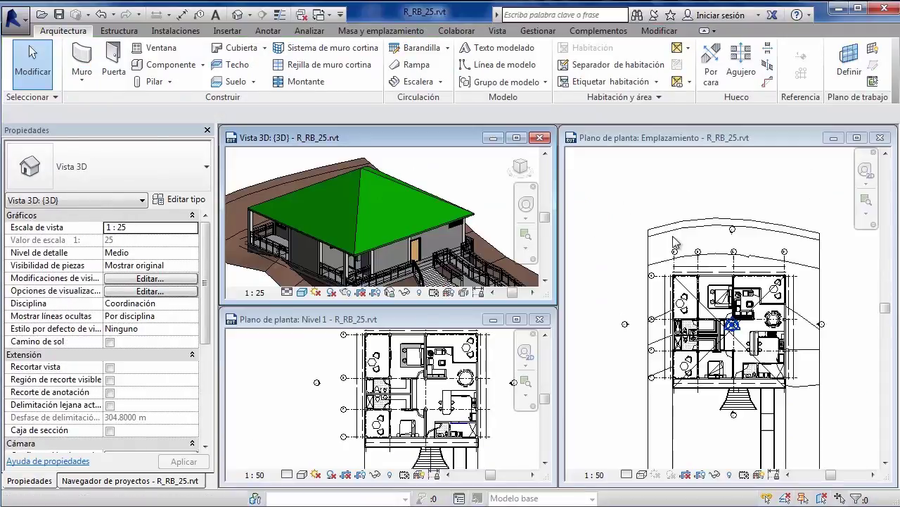
Close the Emplazamiento plan and re-tile the 3D and Nivel 1 views
left_click(880, 137)
key("w")
key("t")
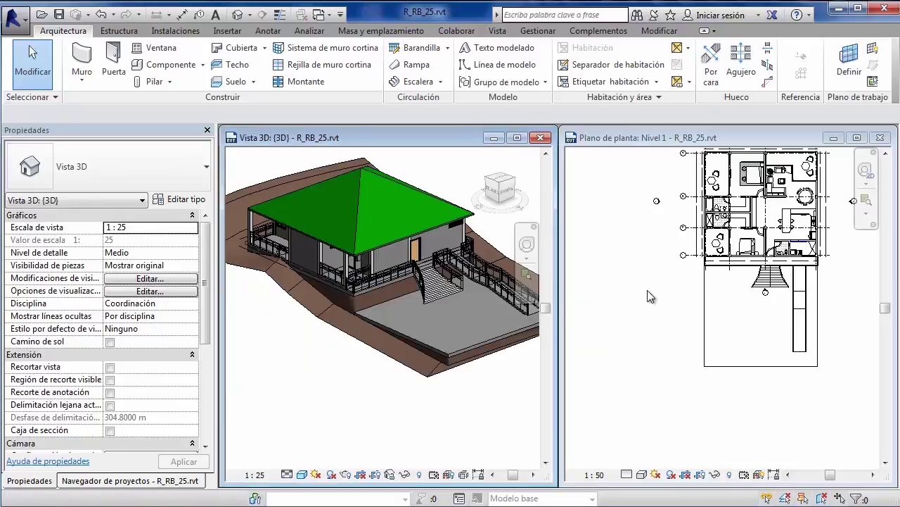
left_click(656, 296)
Open the roof's footprint from the 3D view and finish it without changes
left_click(421, 194)
double_click(422, 194)
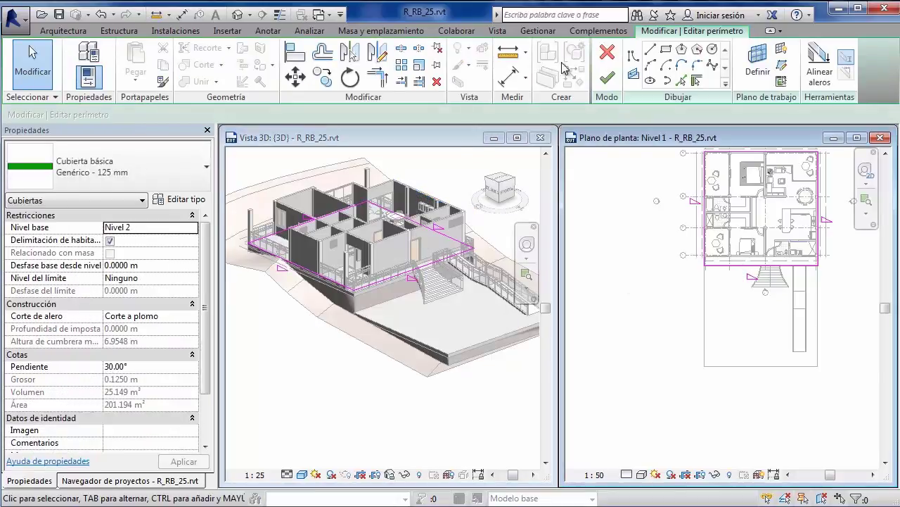
left_click(607, 76)
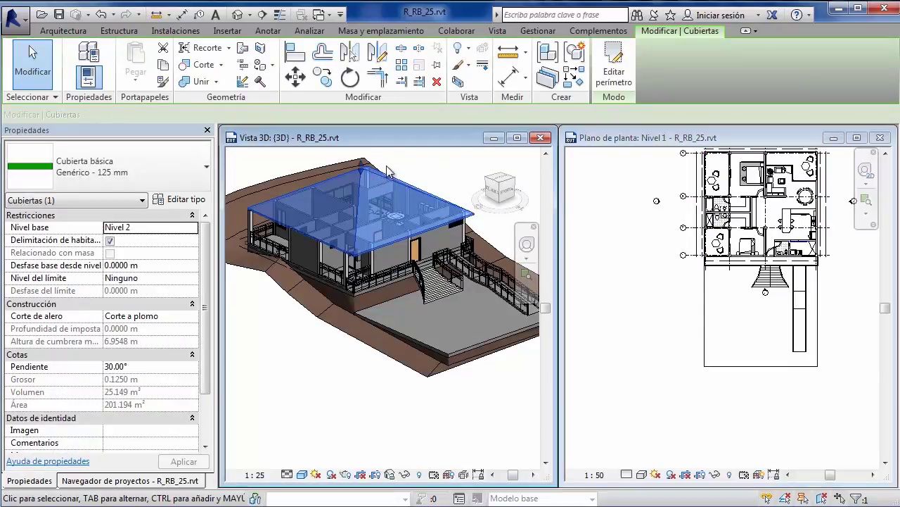
key("Escape")
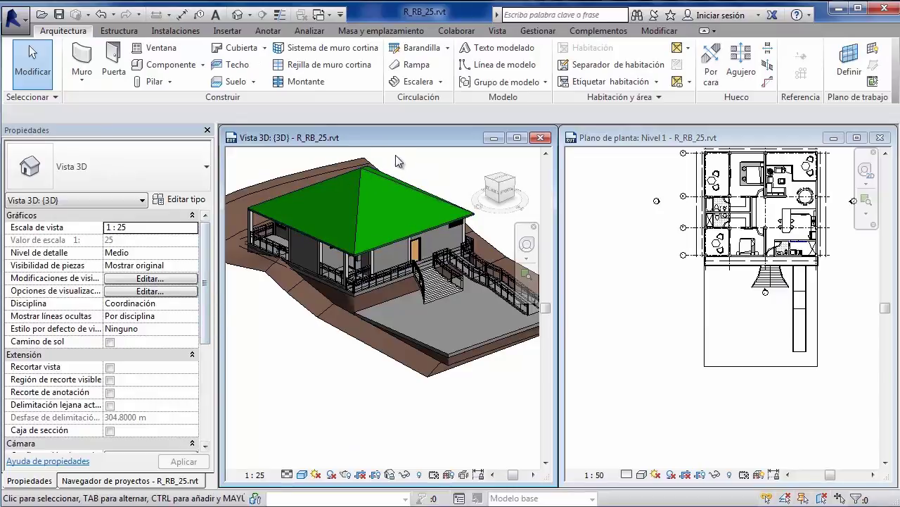
Edit the roof footprint, clear Define pendiente on its edges, and finish to flatten it
double_click(348, 196)
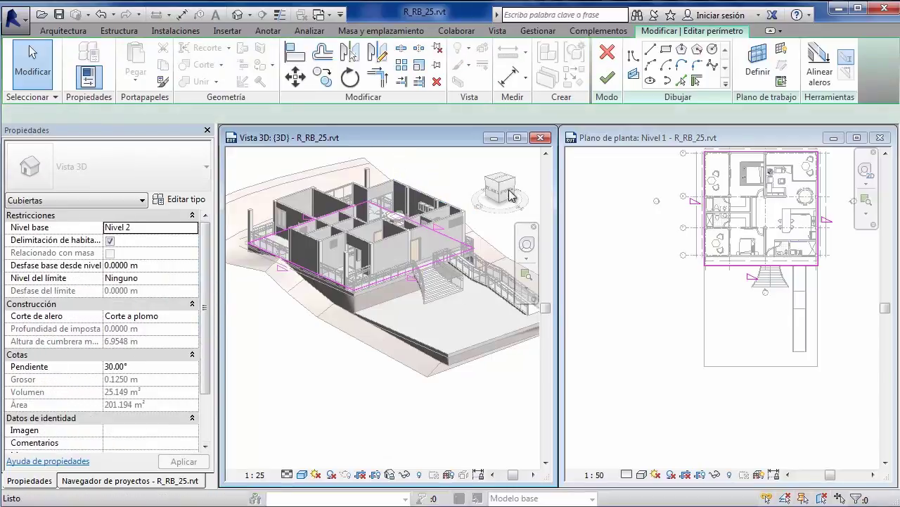
middle_click_drag(699, 152, 633, 361)
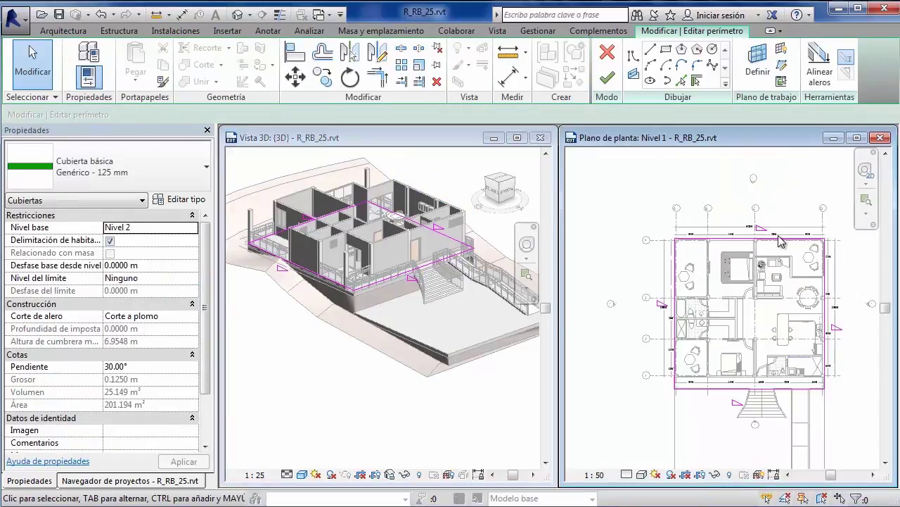
scroll(769, 234, "up", 2)
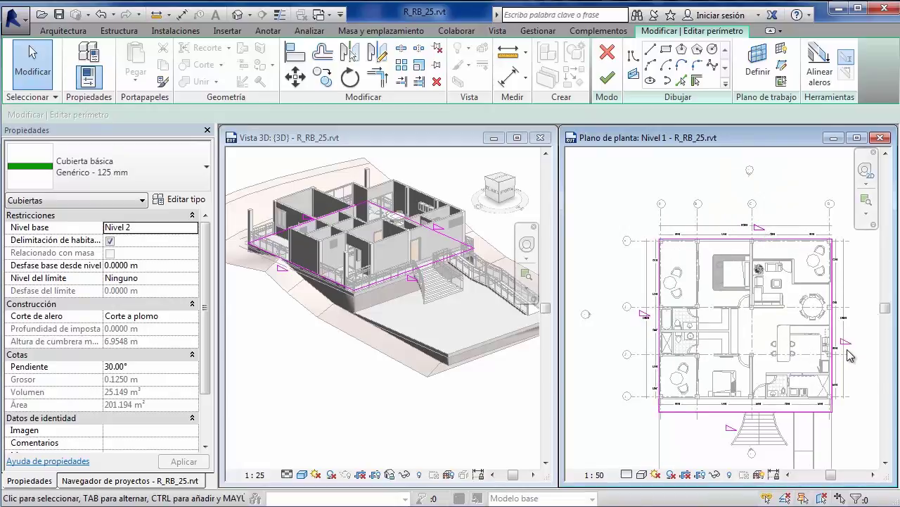
left_click(742, 241)
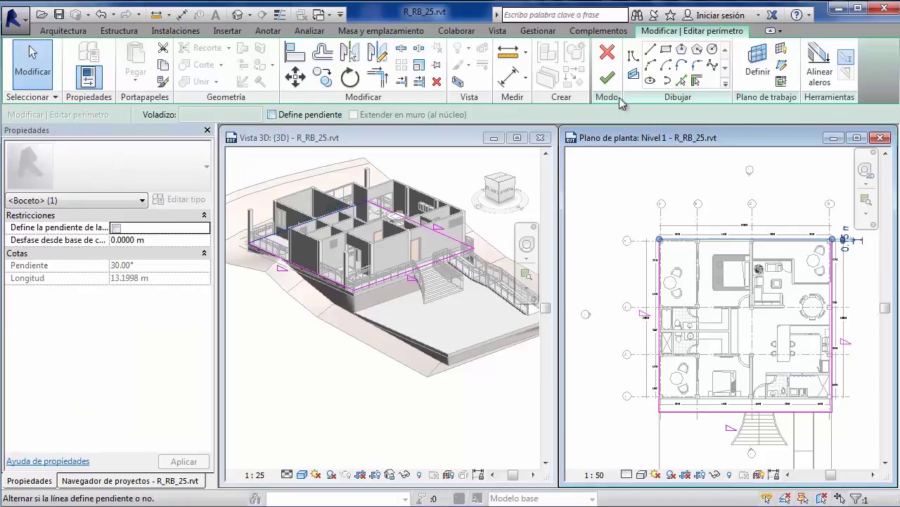
left_click(833, 281)
left_click(272, 114)
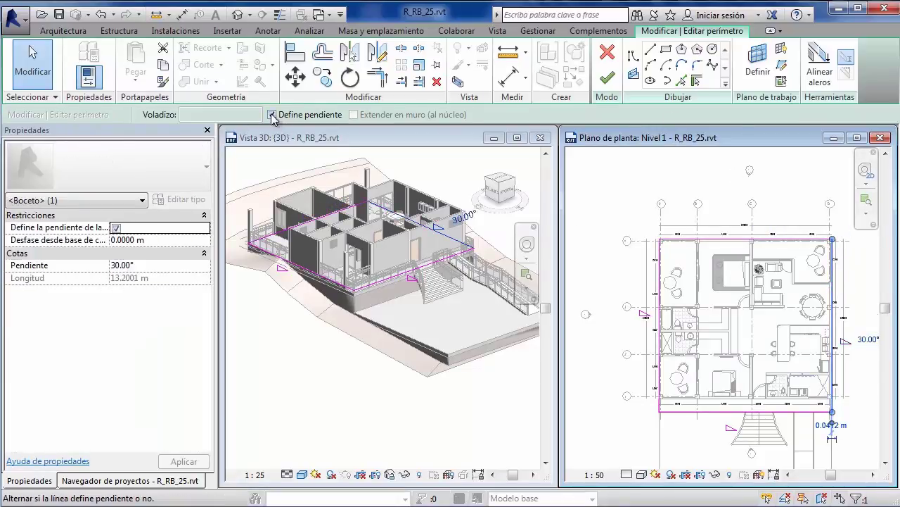
left_click(660, 310)
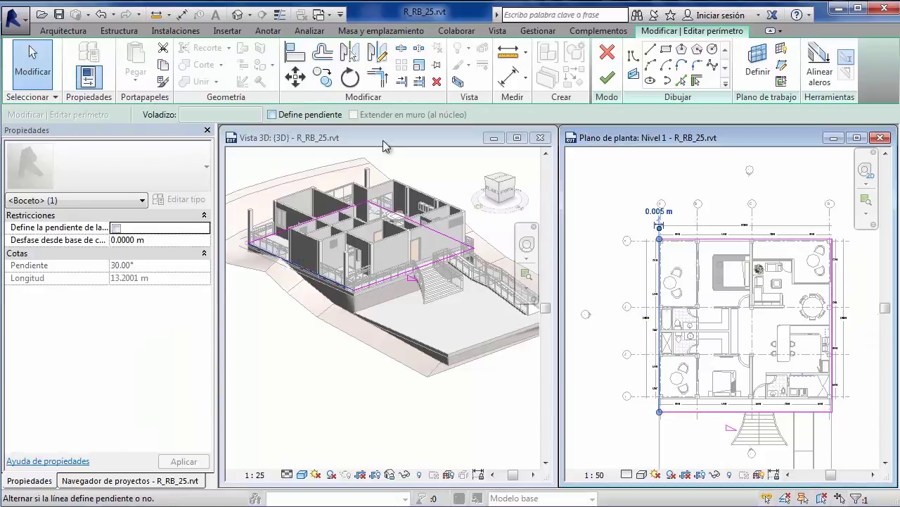
left_click(795, 411)
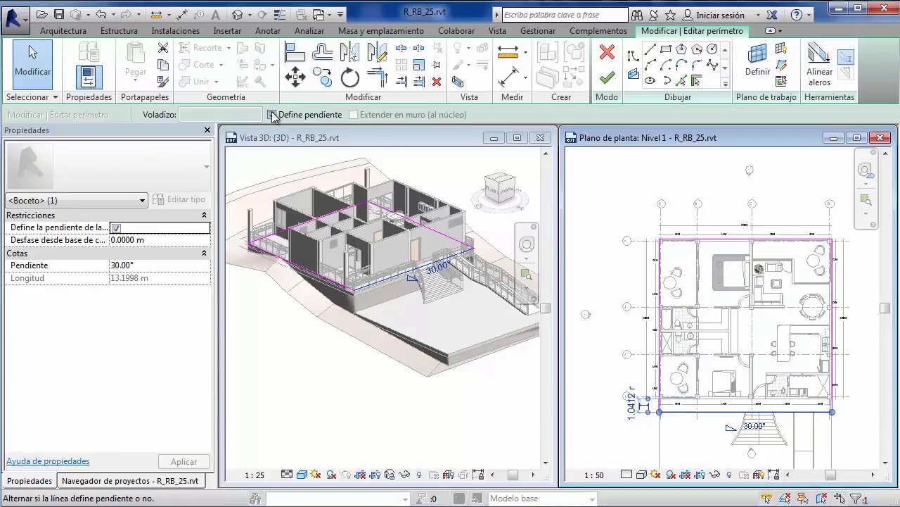
left_click(607, 76)
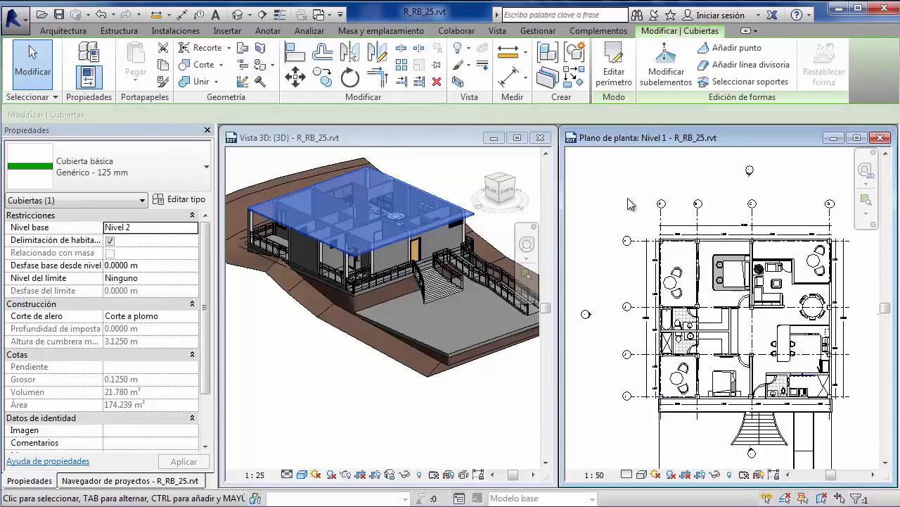
Reopen the flat roof's footprint sketch from the 3D view
left_click(631, 204)
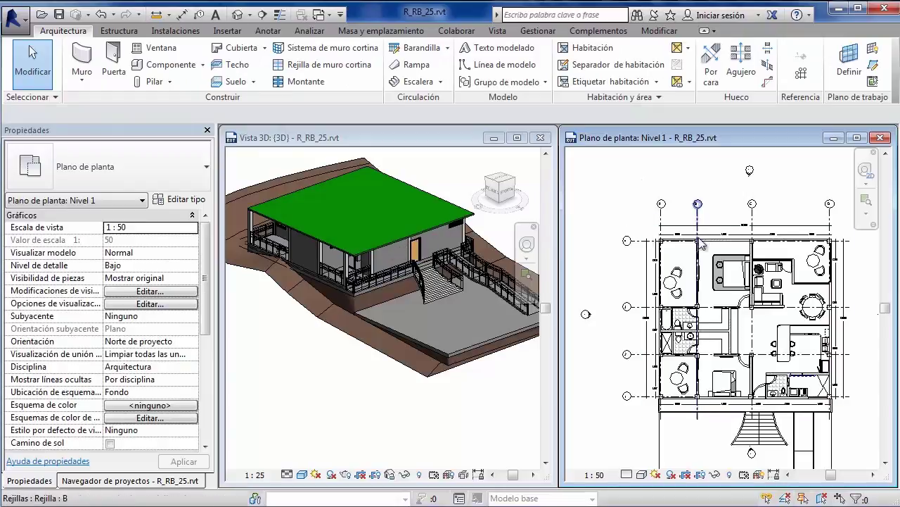
left_click(448, 211)
left_click(443, 224)
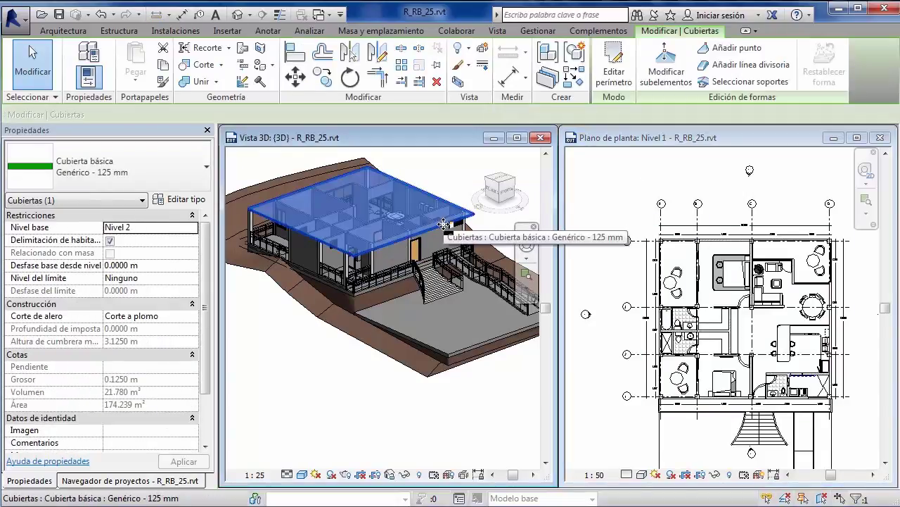
double_click(443, 223)
left_click(746, 242)
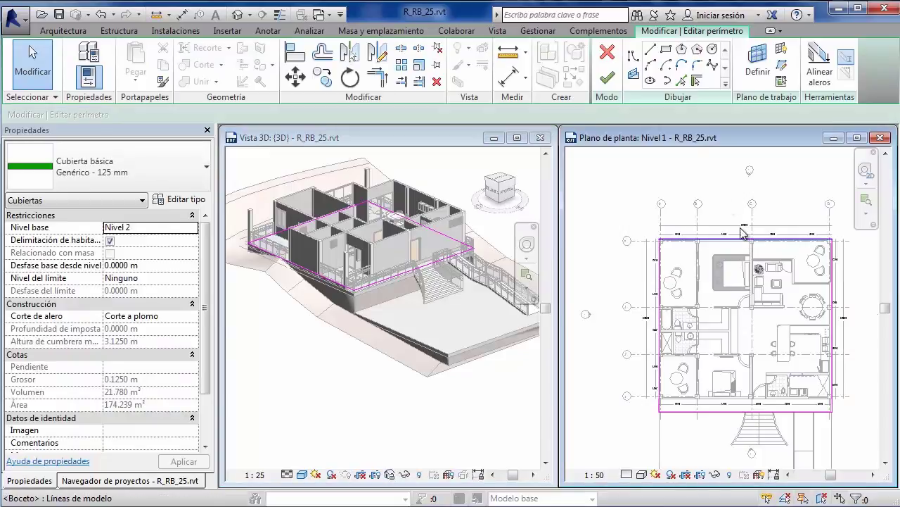
Make the top footprint edge define a 30° slope
left_click(834, 304)
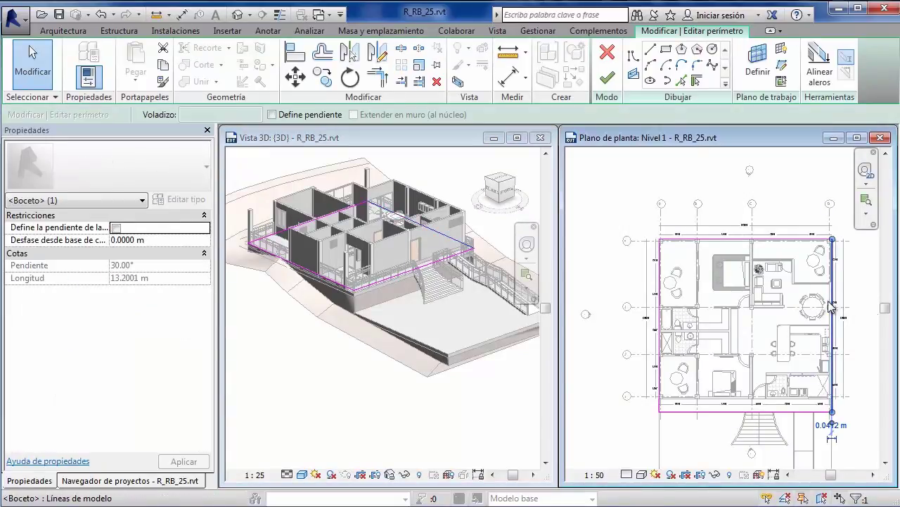
left_click(772, 240)
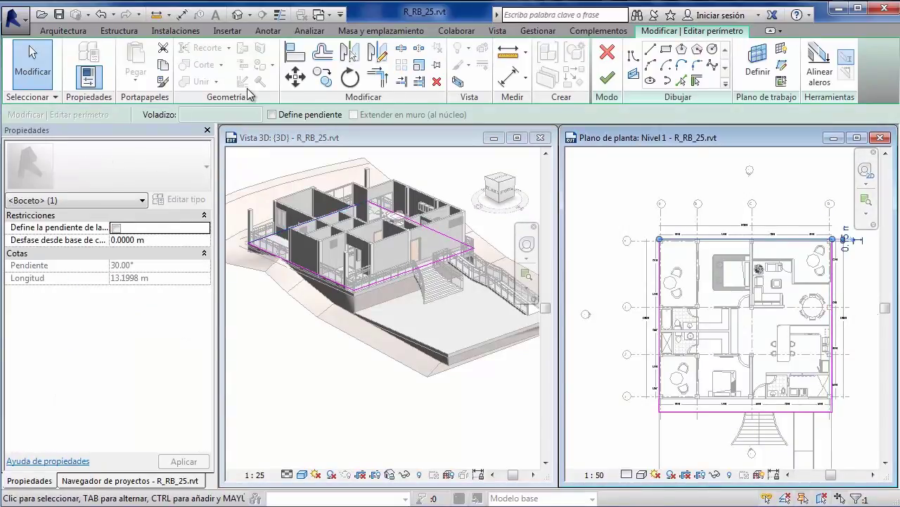
left_click(273, 115)
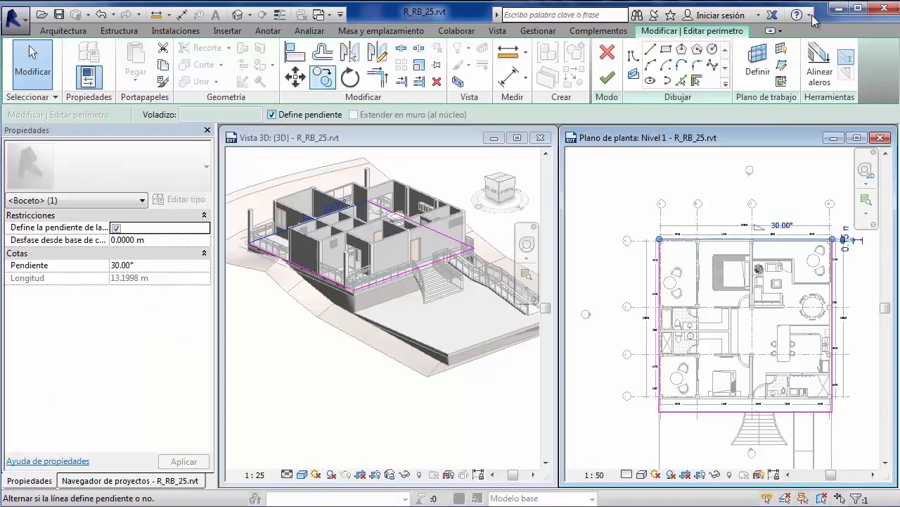
left_click(777, 422)
left_click(660, 394)
key("Escape")
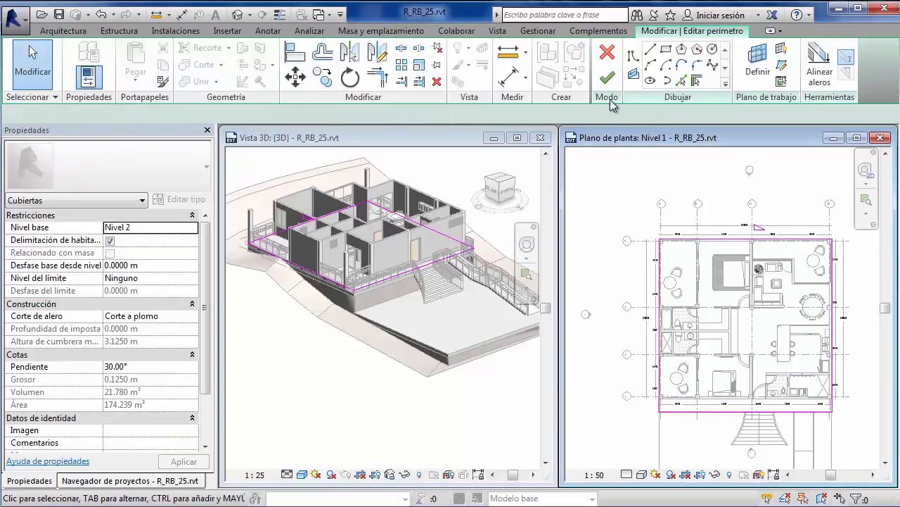
Finish the single-pitch roof, check it in 3D, then reopen its footprint and select the bottom edge
left_click(610, 85)
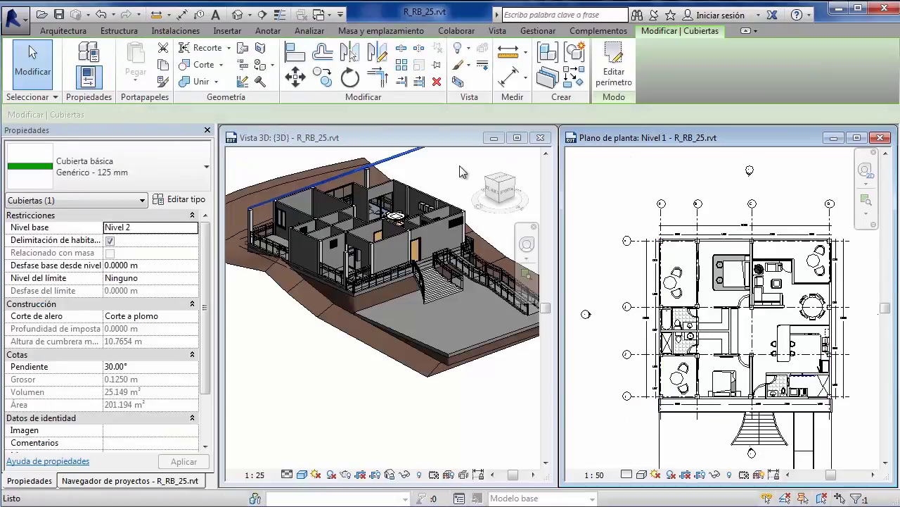
left_click_drag(485, 189, 527, 245)
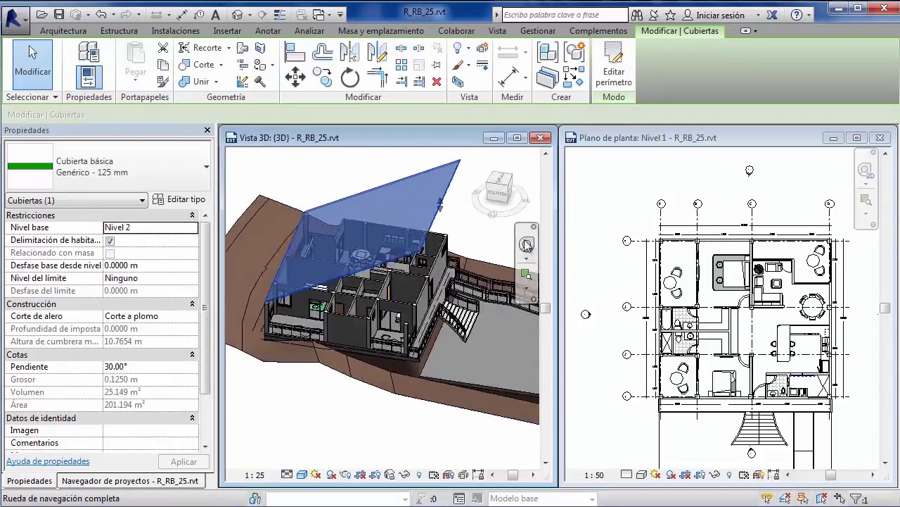
left_click_drag(500, 189, 485, 212)
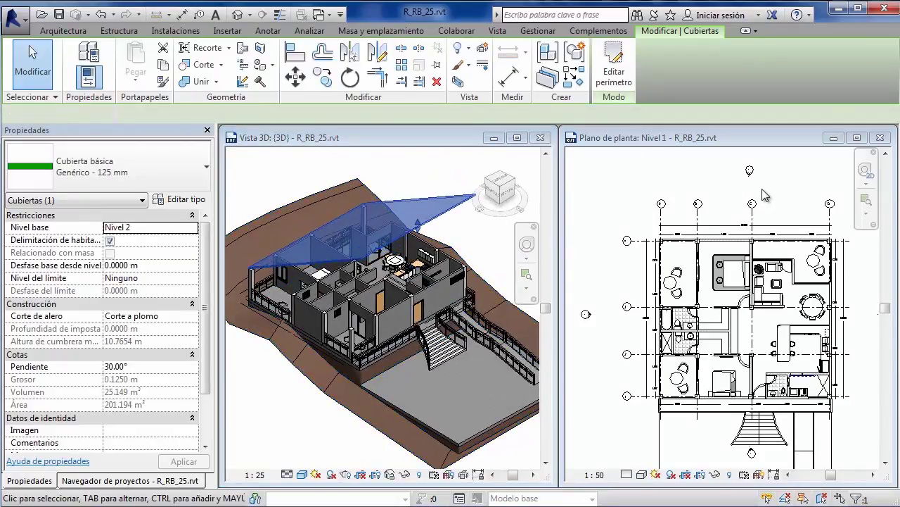
double_click(735, 410)
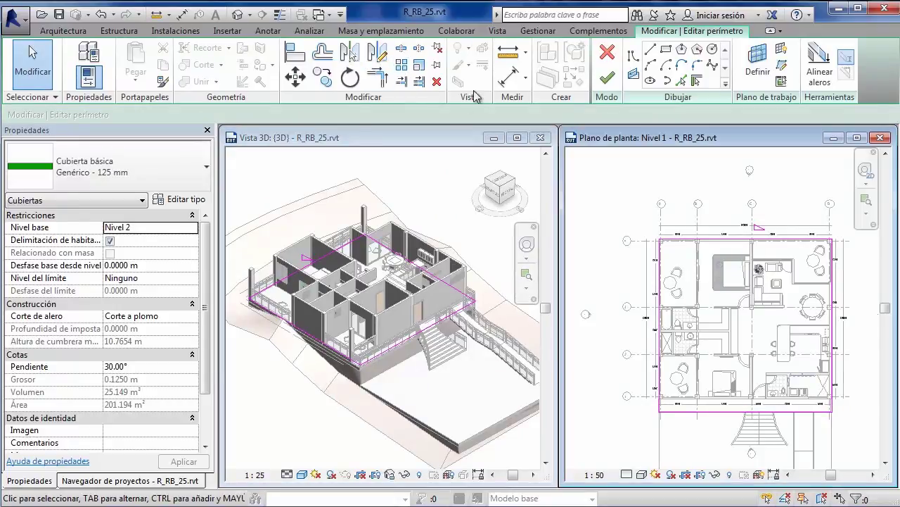
left_click(732, 412)
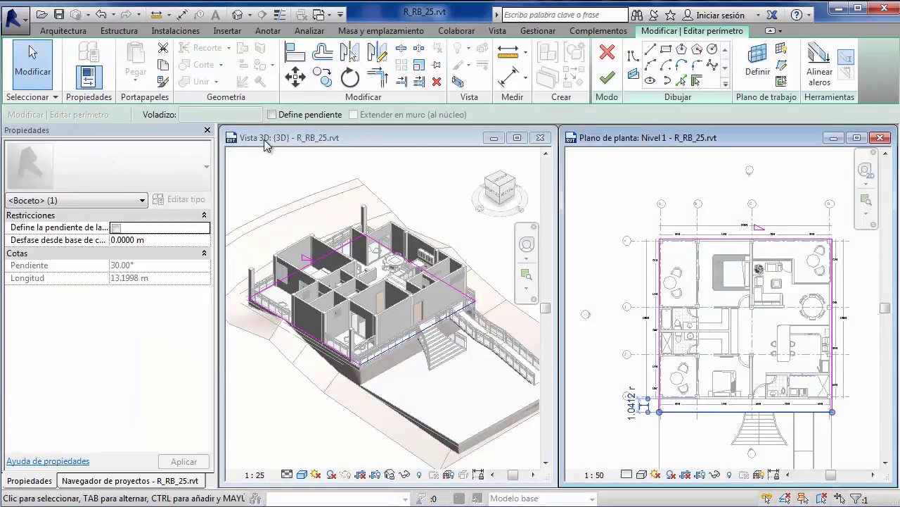
Finish the sketch into a gable roof and drag its ridge up to 31.90°
left_click(607, 77)
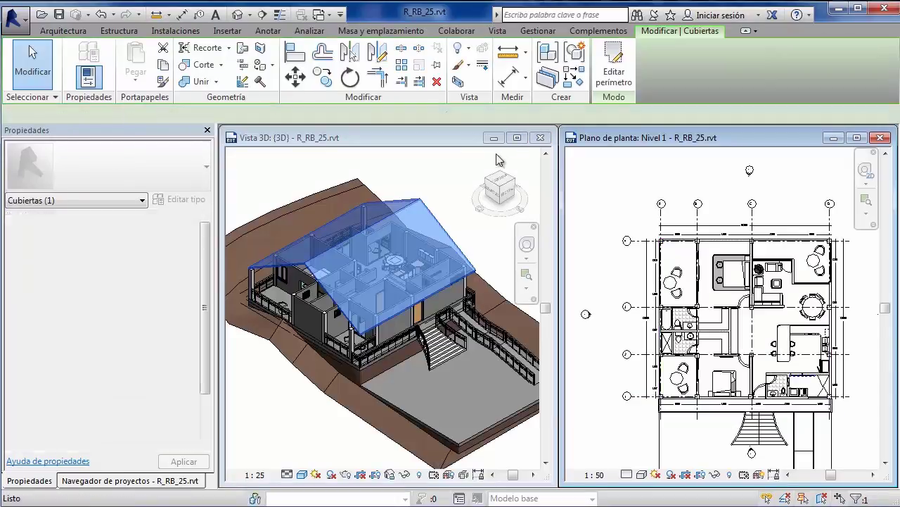
middle_click_drag(428, 212, 386, 224, "shift")
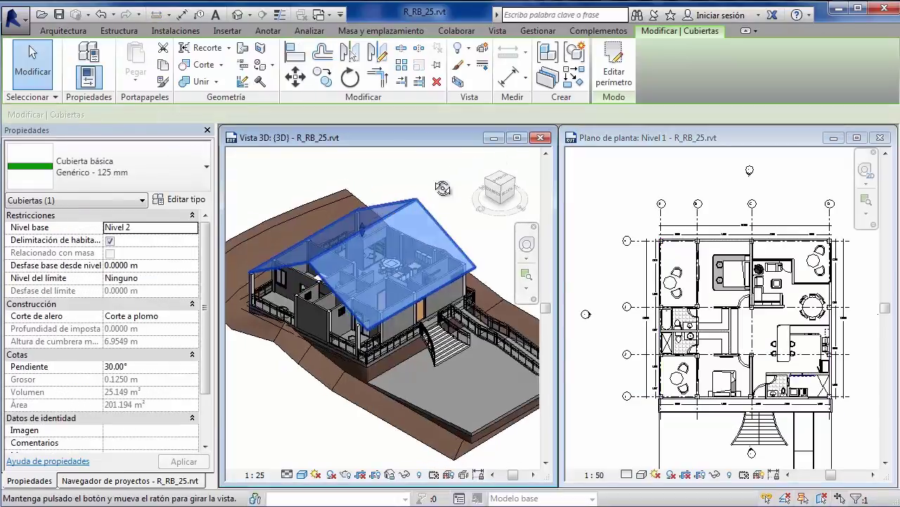
mouse_move(365, 229)
left_mouse_down()
mouse_move(364, 256)
mouse_move(369, 249)
left_mouse_up()
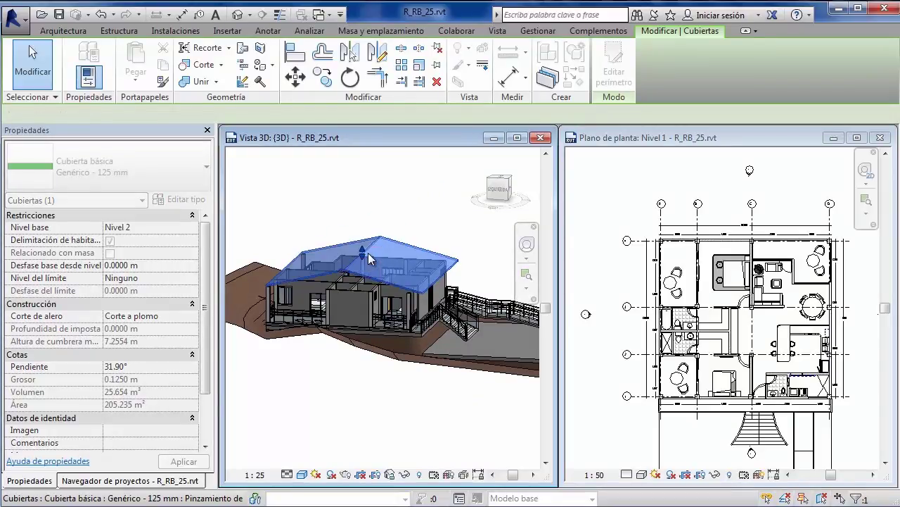
left_click(393, 195)
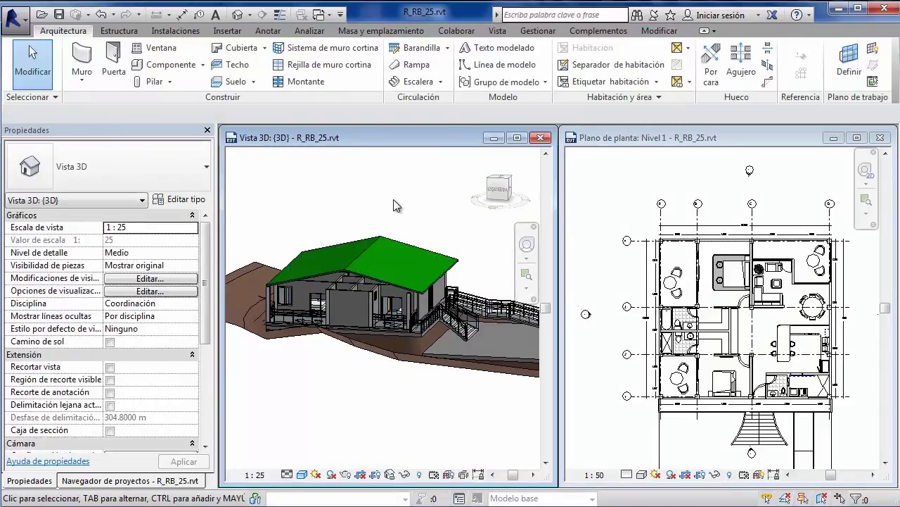
Set the roof's Pendiente to 10° in Properties
left_click(348, 254)
left_click(140, 365)
type("10")
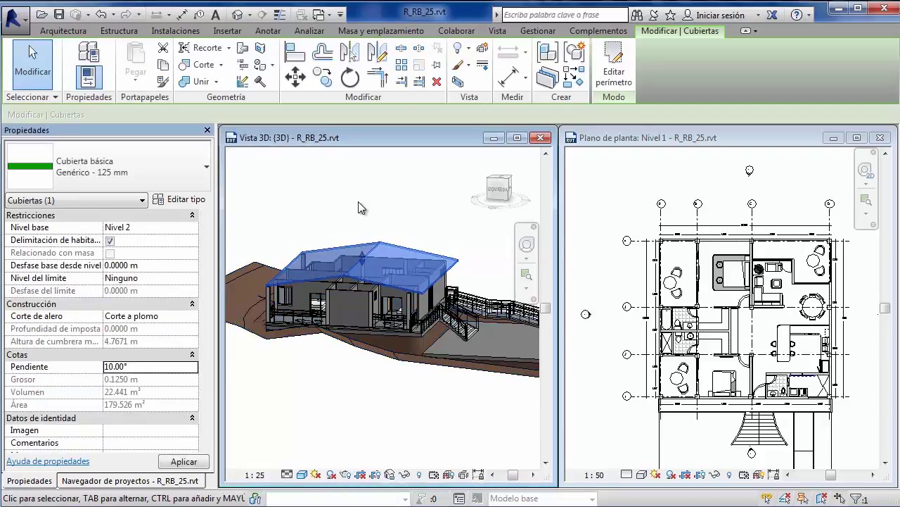
left_click(359, 211)
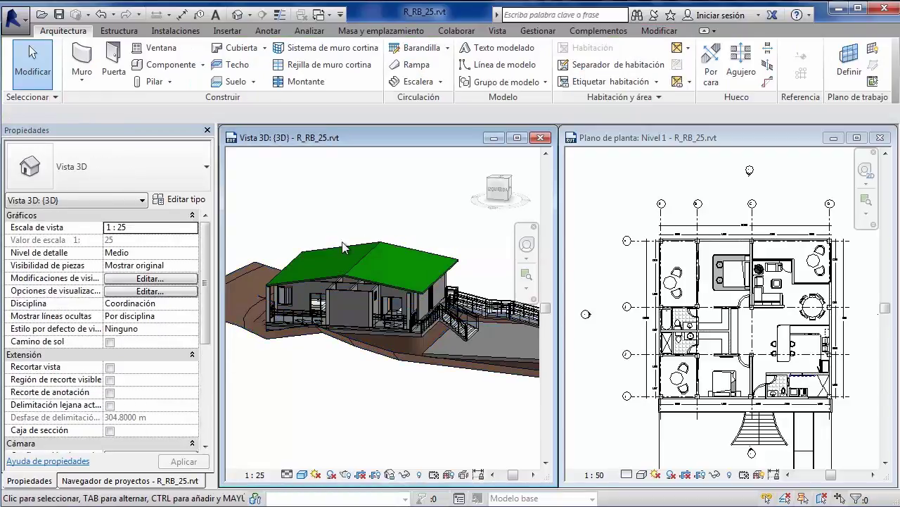
left_click(381, 245)
left_click(140, 366)
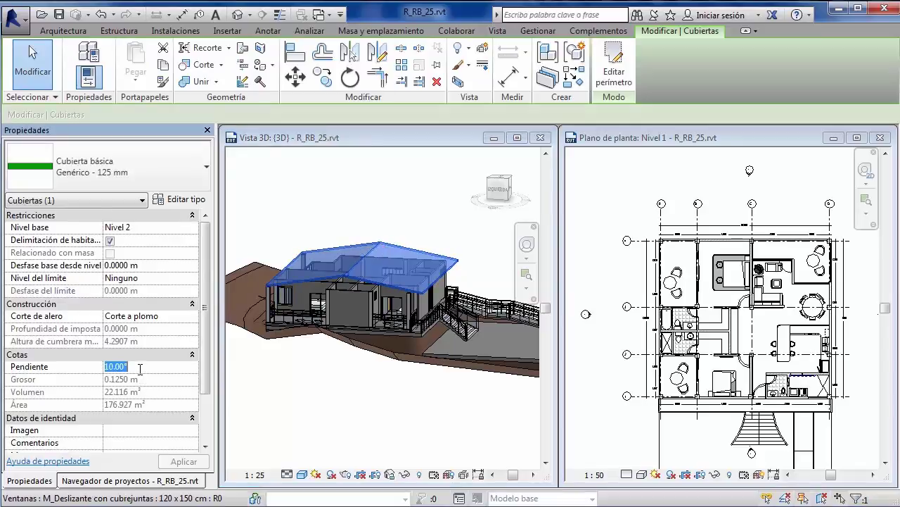
left_click(353, 175)
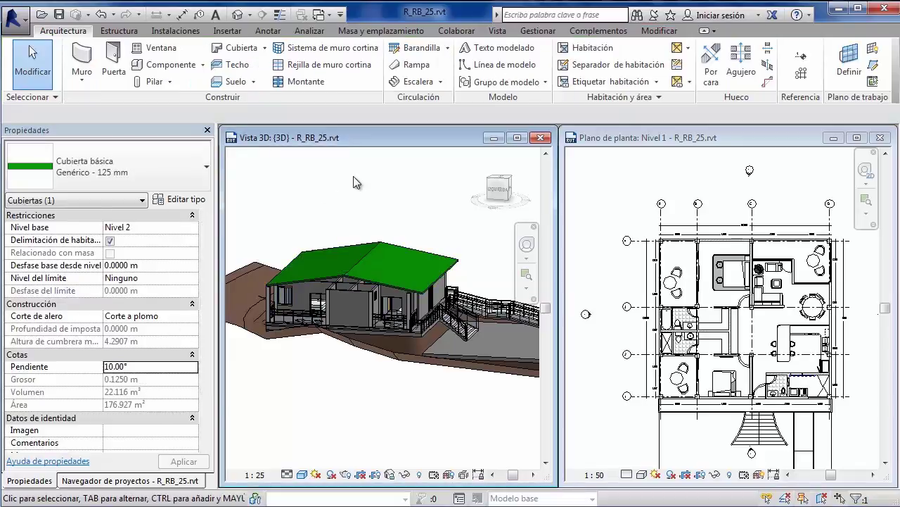
scroll(436, 296, "up", 3)
mouse_move(450, 295)
middle_mouse_down("shift")
mouse_move(486, 287)
mouse_move(450, 289)
middle_mouse_up("shift")
Close the floor plan and inspect the walls beneath the roof in the maximized 3D view
left_click(881, 138)
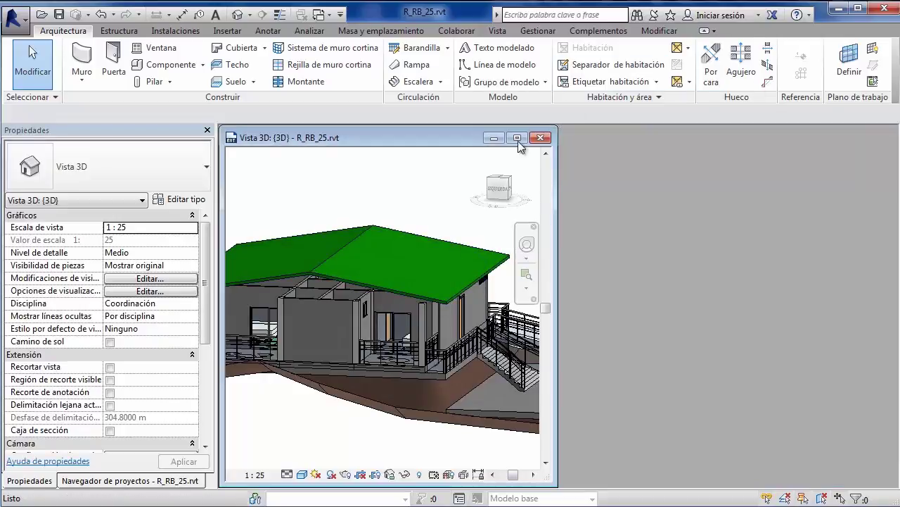
left_click(517, 137)
middle_click_drag(464, 295, 434, 291, "shift")
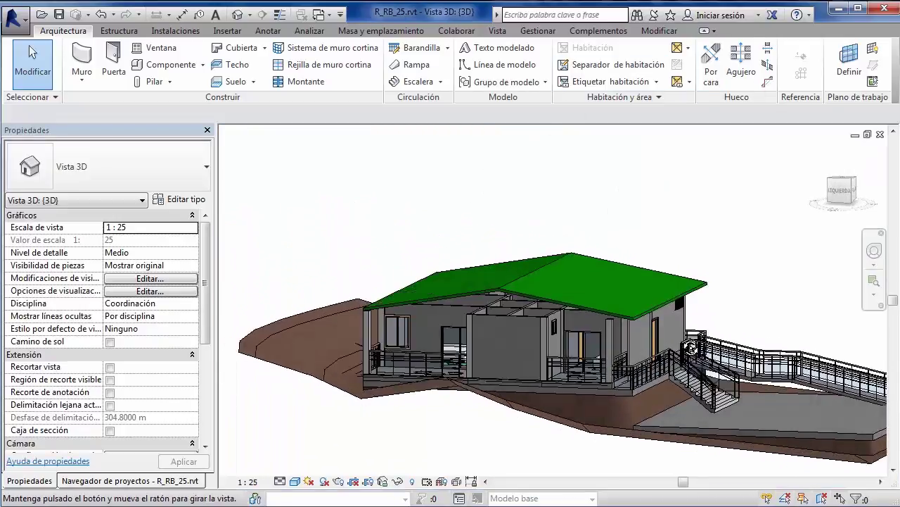
scroll(463, 293, "up", 4)
left_click(616, 361)
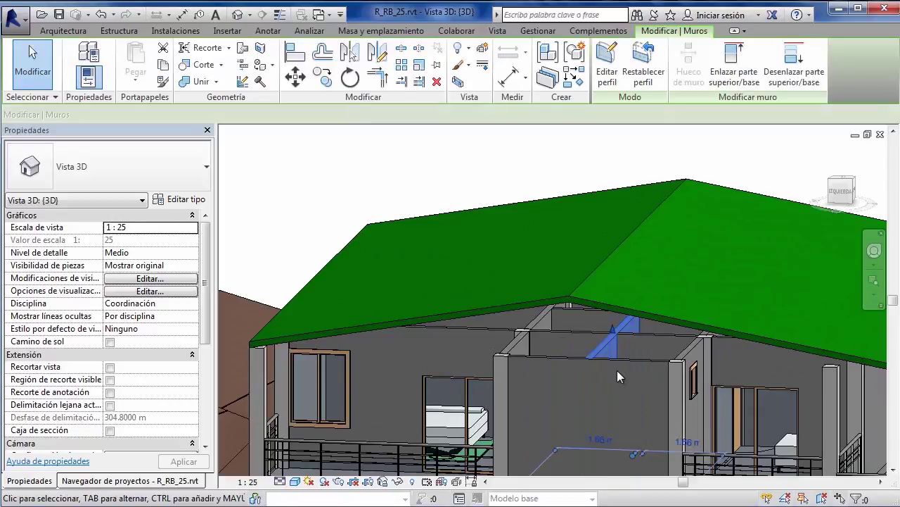
left_click(623, 359)
scroll(646, 277, "down", 4)
middle_click_drag(645, 278, 658, 291, "shift")
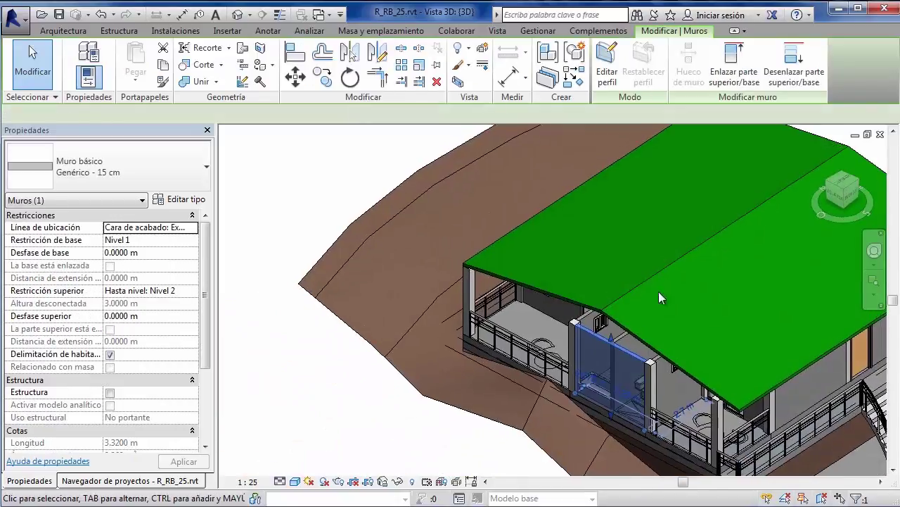
left_click(880, 134)
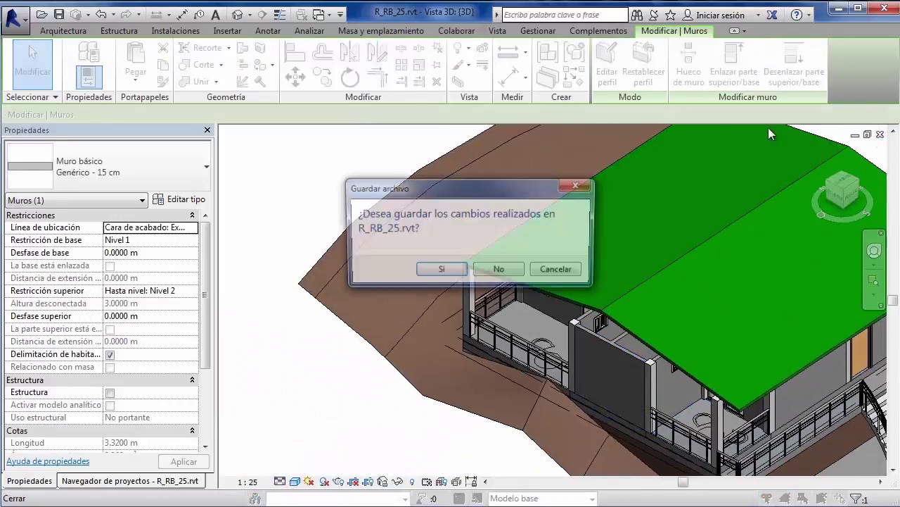
left_click(558, 271)
Open the Nivel 1 plan from the Project Browser, then the west (Oeste) elevation
left_click(70, 482)
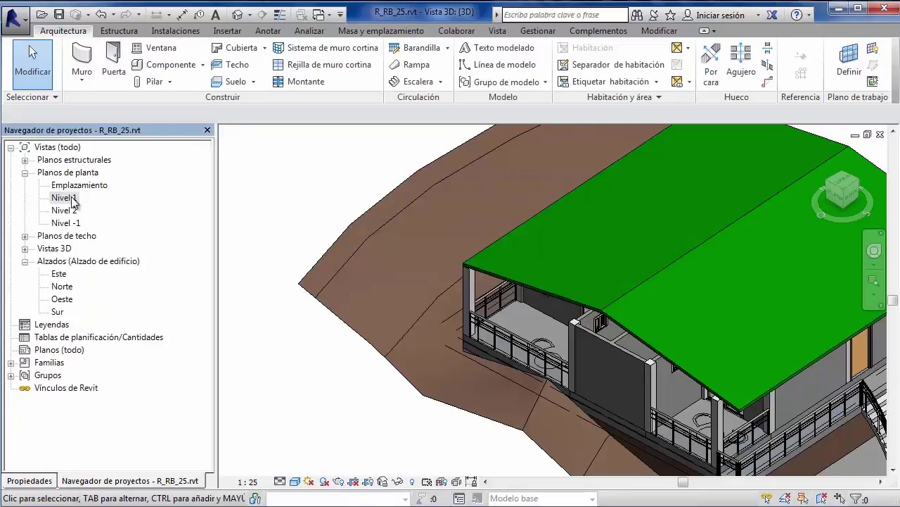
double_click(73, 198)
scroll(413, 290, "up", 3)
scroll(413, 289, "up", 2)
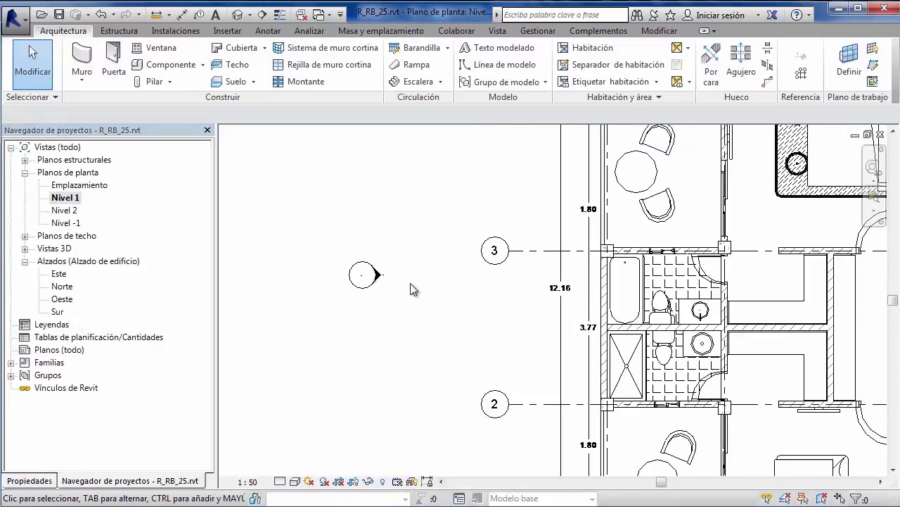
double_click(381, 277)
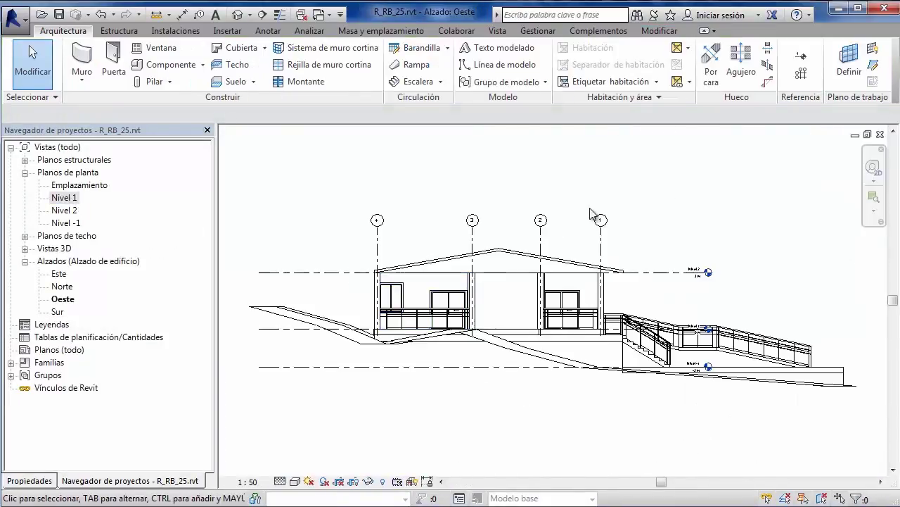
Switch the Oeste elevation to the Colores coherentes visual style
scroll(432, 283, "up", 1)
left_click(295, 481)
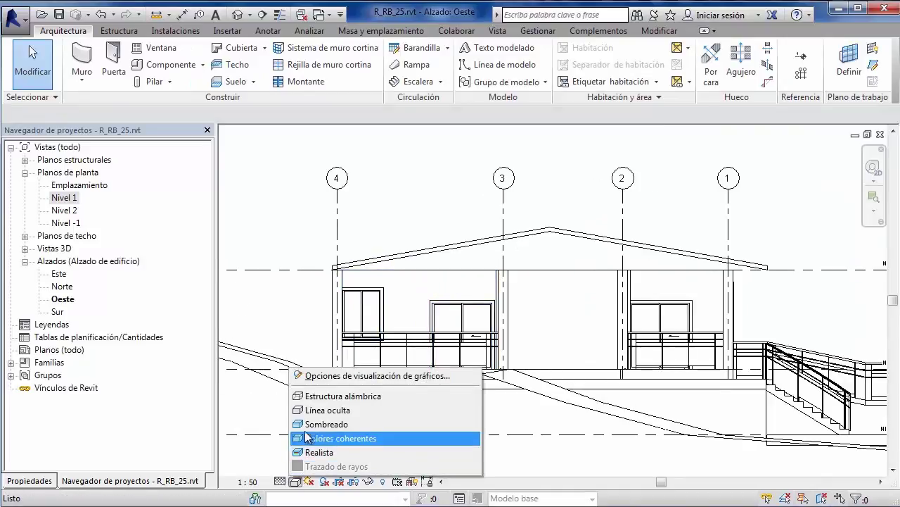
left_click(313, 425)
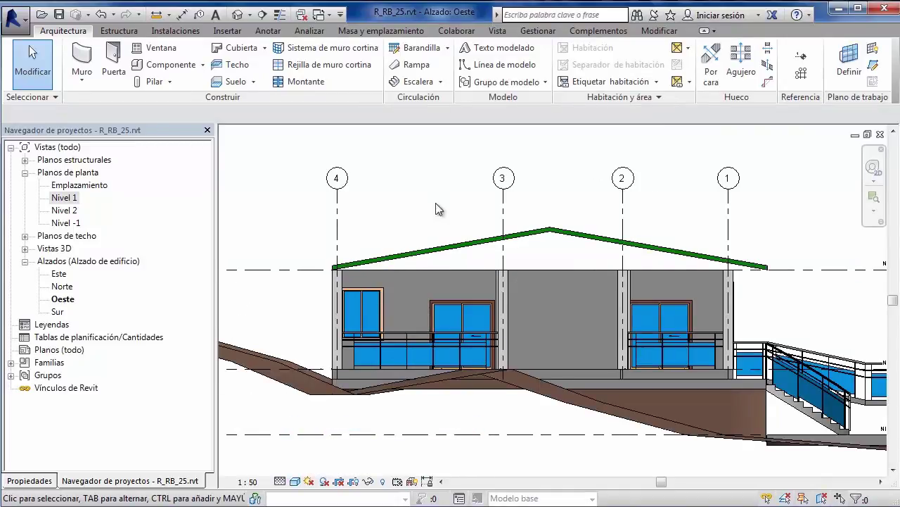
scroll(516, 294, "up", 1)
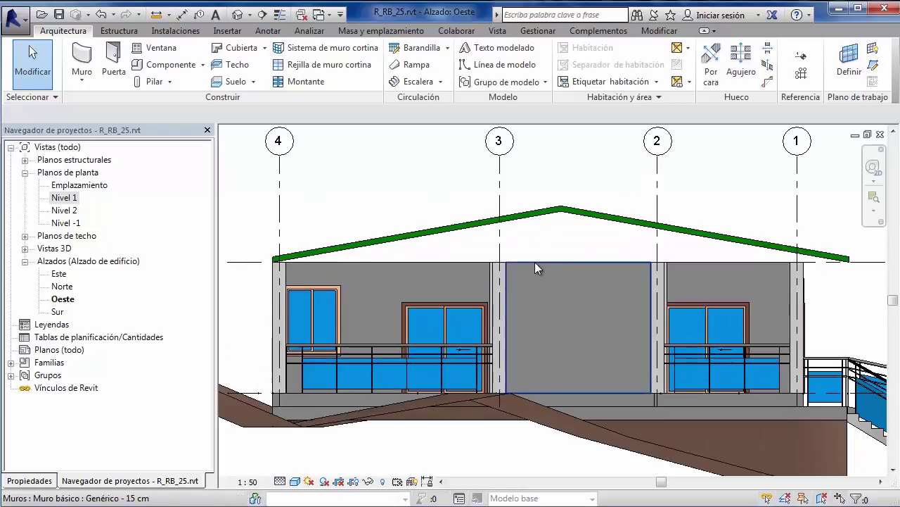
scroll(562, 262, "up", 2)
scroll(526, 255, "down", 1)
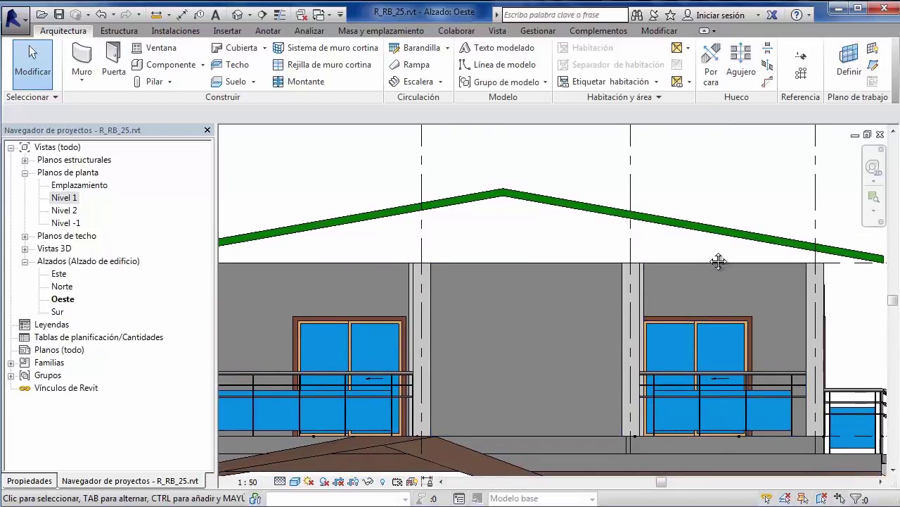
scroll(653, 211, "down", 2)
scroll(741, 237, "up", 2)
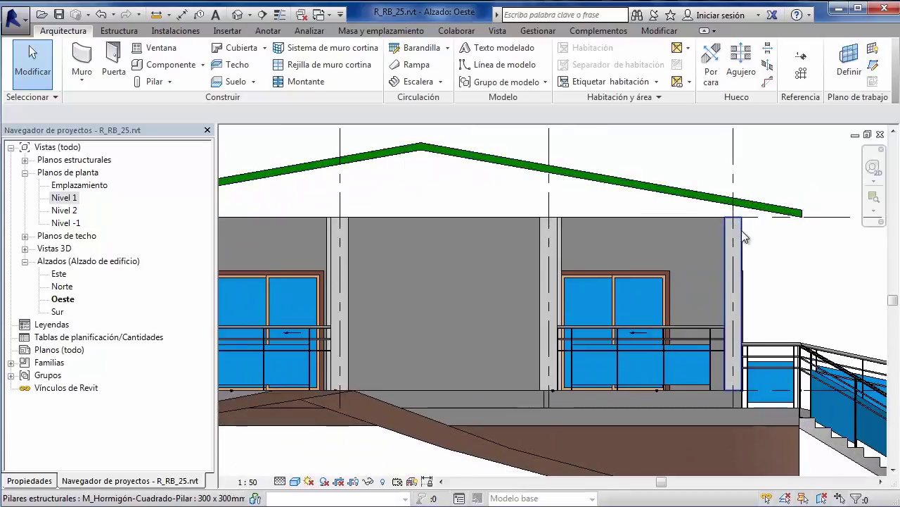
Edit the wall's profile and raise its top edge's right end to the roof, removing constraints
double_click(670, 216)
scroll(710, 235, "up", 1)
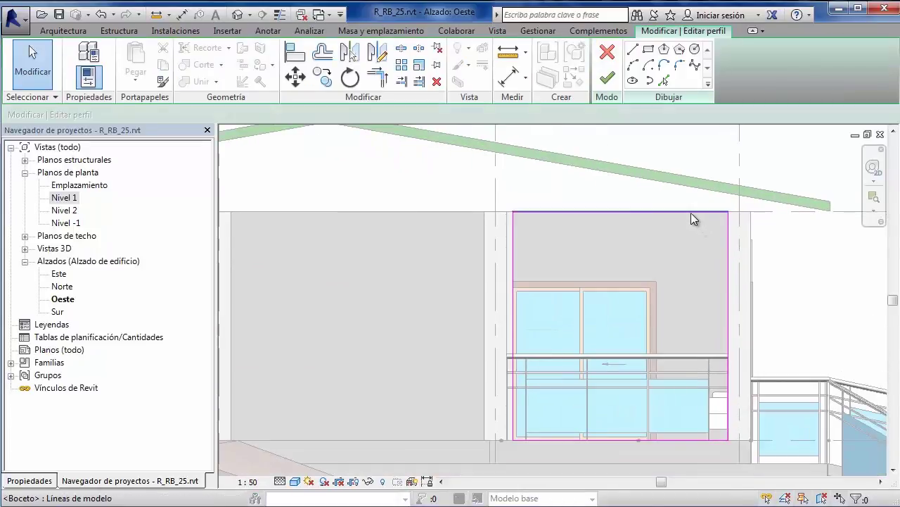
left_click(690, 213)
scroll(699, 175, "up", 1)
scroll(704, 279, "up", 1)
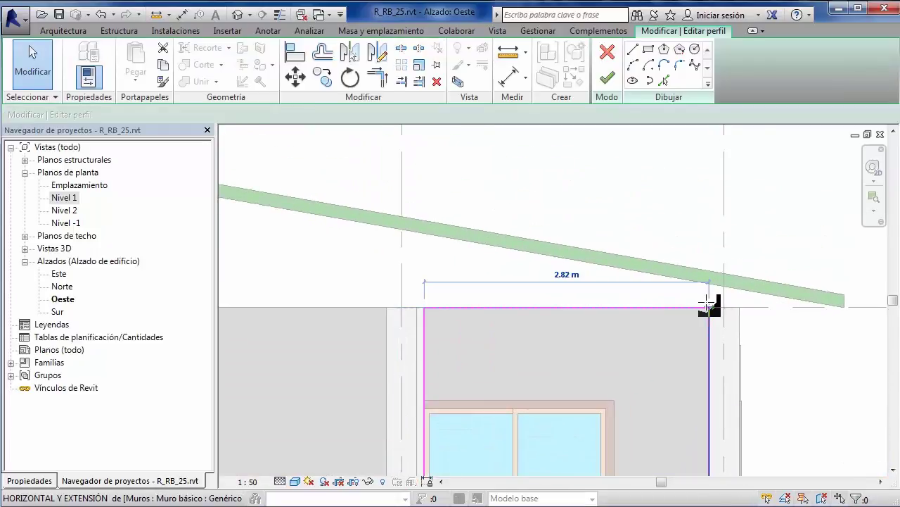
left_click(709, 304)
left_click_drag(710, 310, 709, 283)
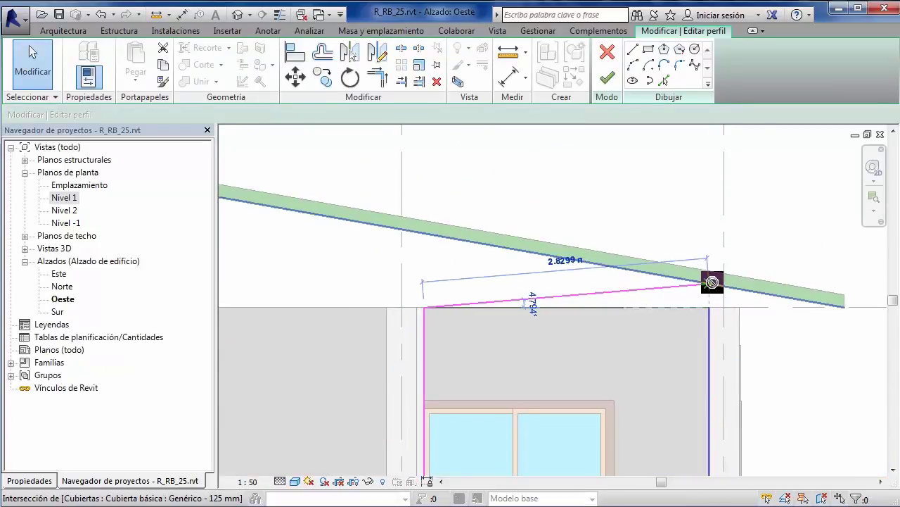
left_click(639, 444)
scroll(714, 293, "up", 1)
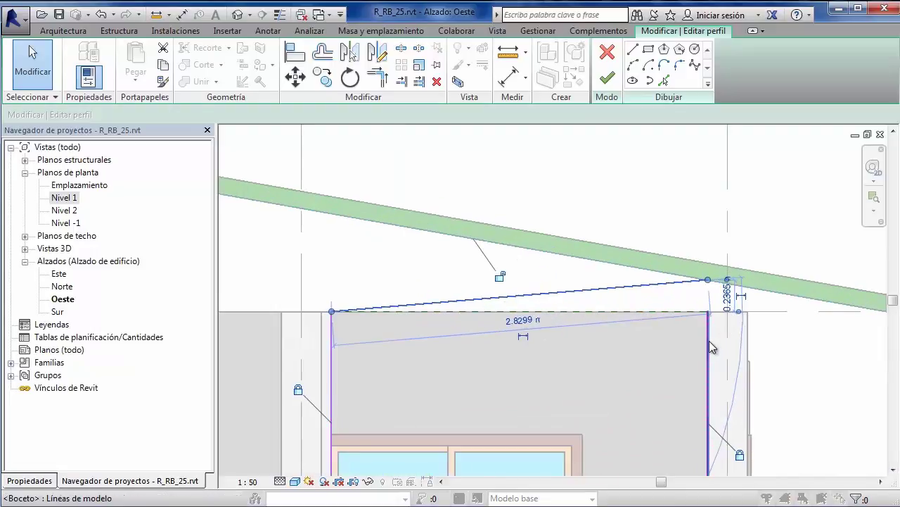
left_click_drag(711, 292, 708, 281)
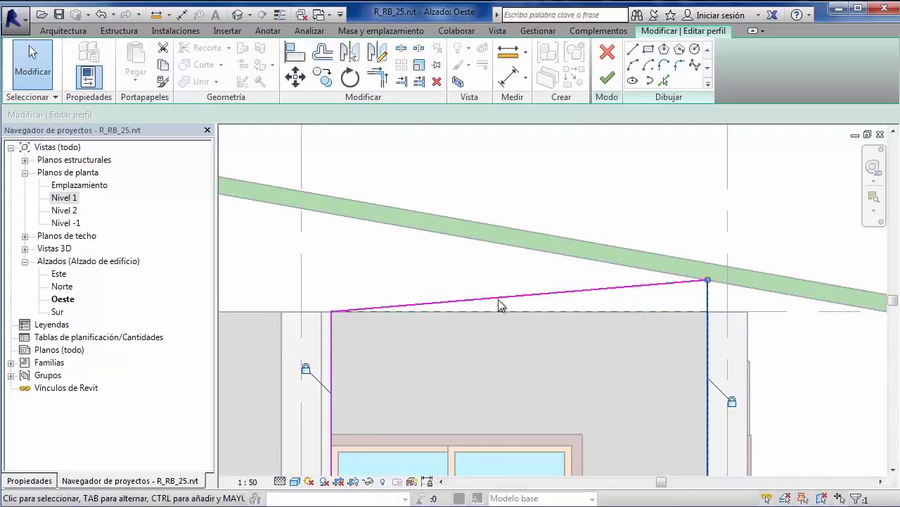
Raise the top edge's left end up to the roof and finish the profile edit
left_click(363, 310)
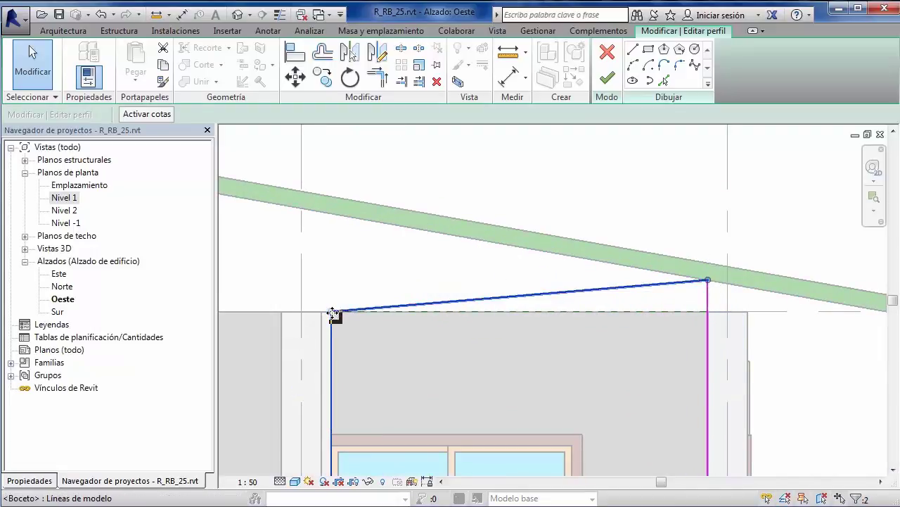
left_click_drag(332, 311, 331, 215)
key("Escape")
left_click(603, 83)
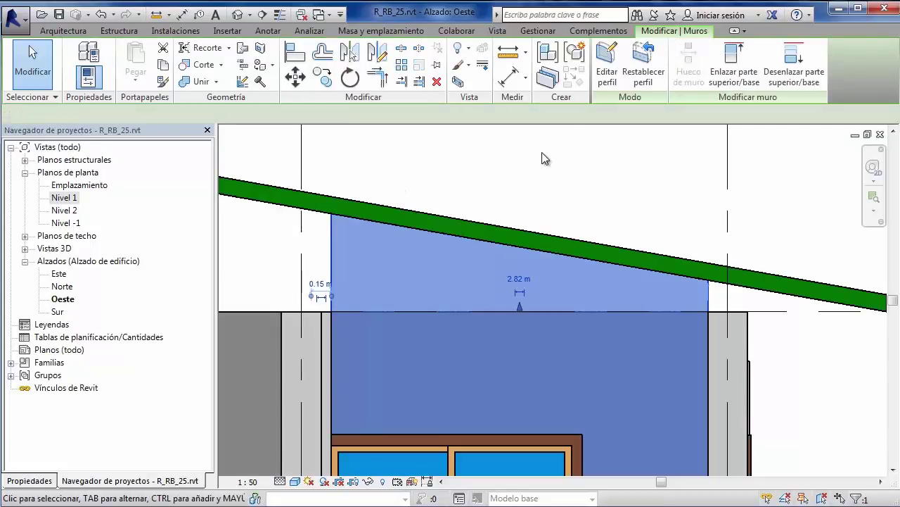
Reopen the reshaped wall's profile sketch, finish it again and clear the selection
left_click(326, 241)
left_click(334, 242)
double_click(334, 241)
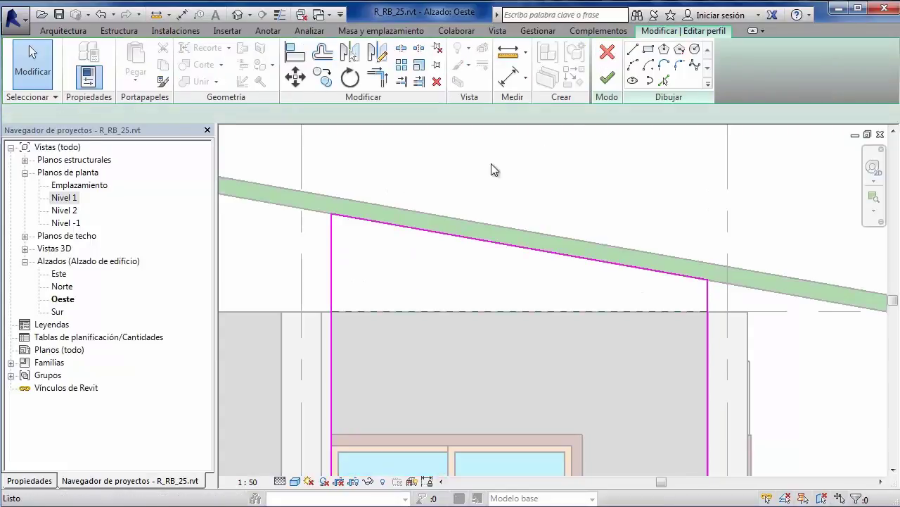
left_click(606, 83)
key("Escape")
scroll(428, 237, "down", 2)
scroll(505, 277, "down", 2)
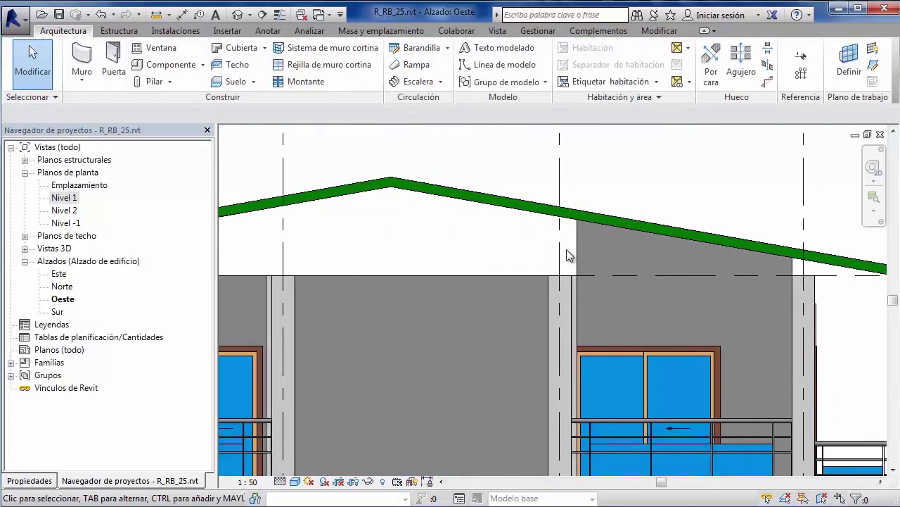
Raise the central wall profile's top-right corner to the roof and move its sloped edge to the ridge
left_click(505, 278)
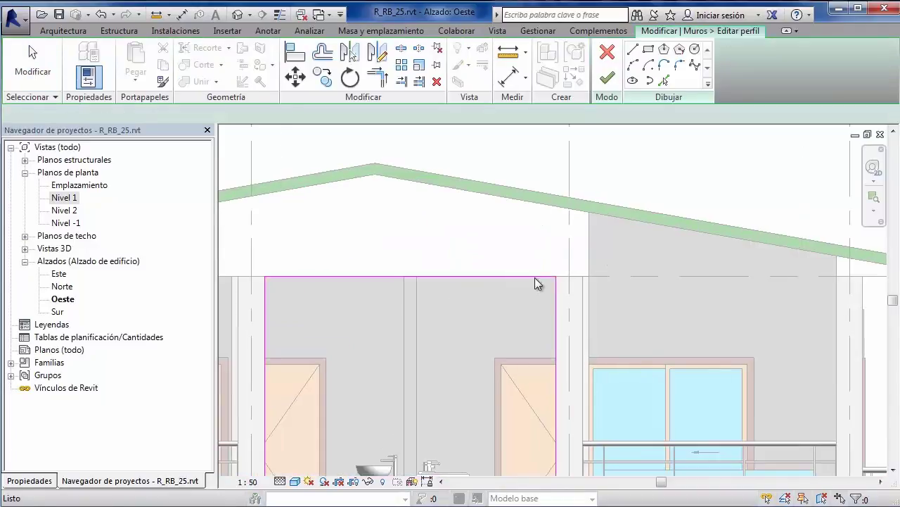
left_click_drag(557, 279, 555, 205)
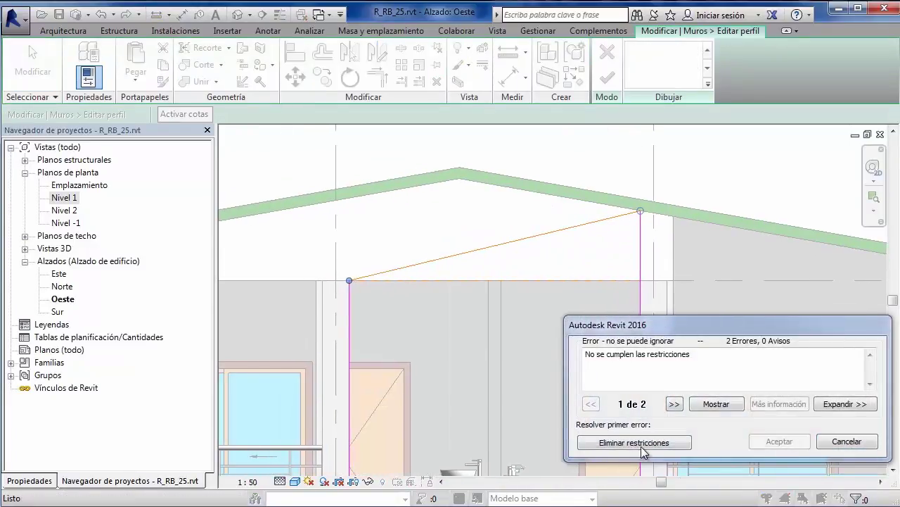
left_click(641, 442)
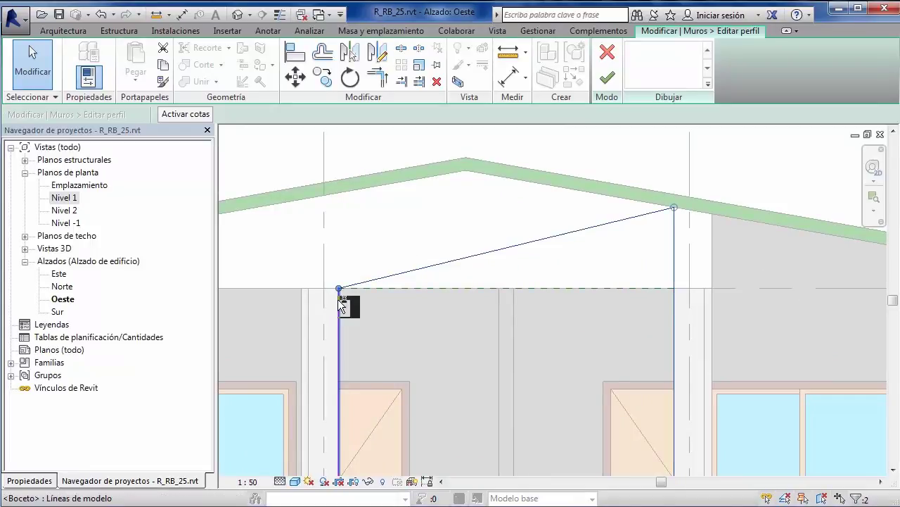
left_click_drag(339, 287, 466, 169)
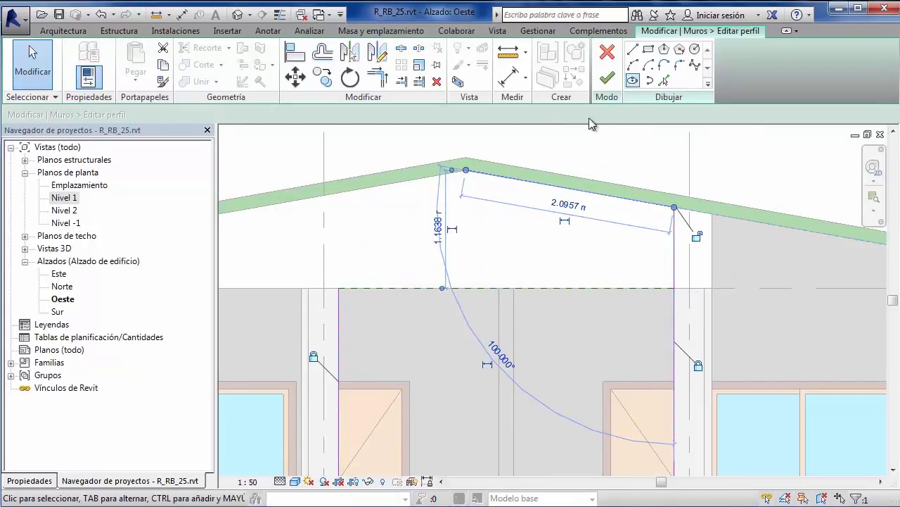
Draw a new profile line from the roof peak down along the left slope
left_click(632, 50)
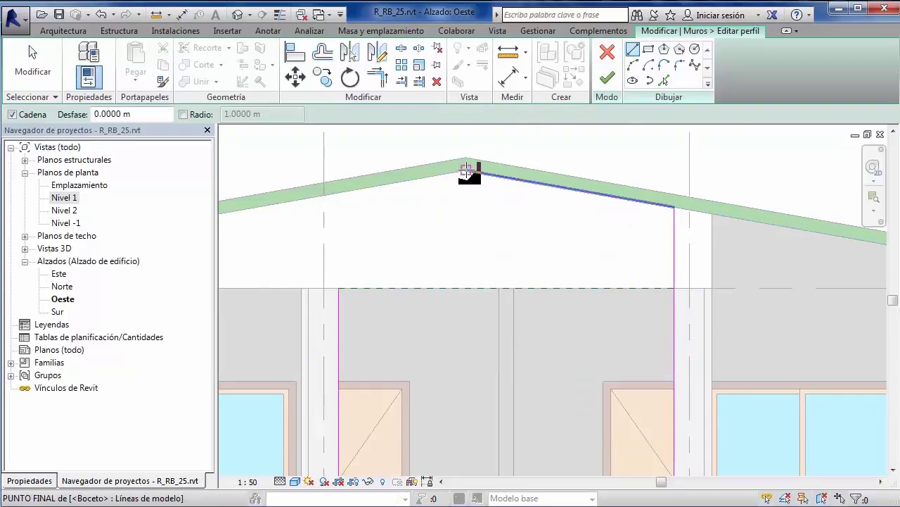
left_click(466, 169)
left_click(384, 187)
key("Escape")
key("Escape")
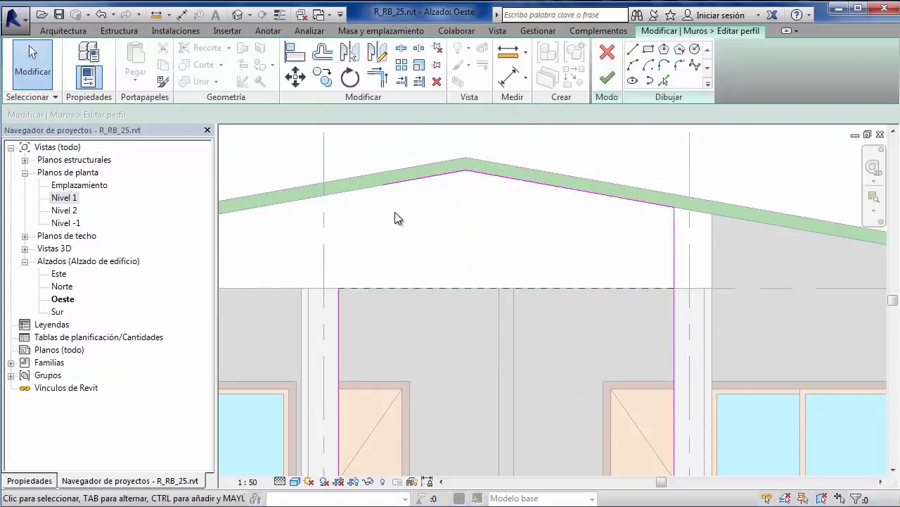
Trim/Extend (TR) the left side to meet the new sloped line and finish the profile
key("t")
key("r")
left_click(398, 185)
left_click(340, 297)
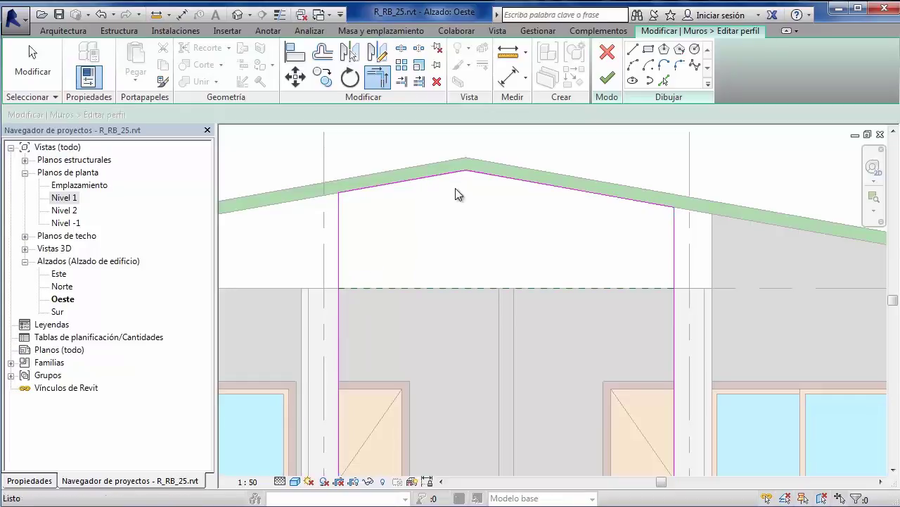
key("Escape")
scroll(478, 155, "down", 1)
left_click(609, 79)
Attach the left bay wall's top to the green roof with Enlazar parte superior/base
key("Escape")
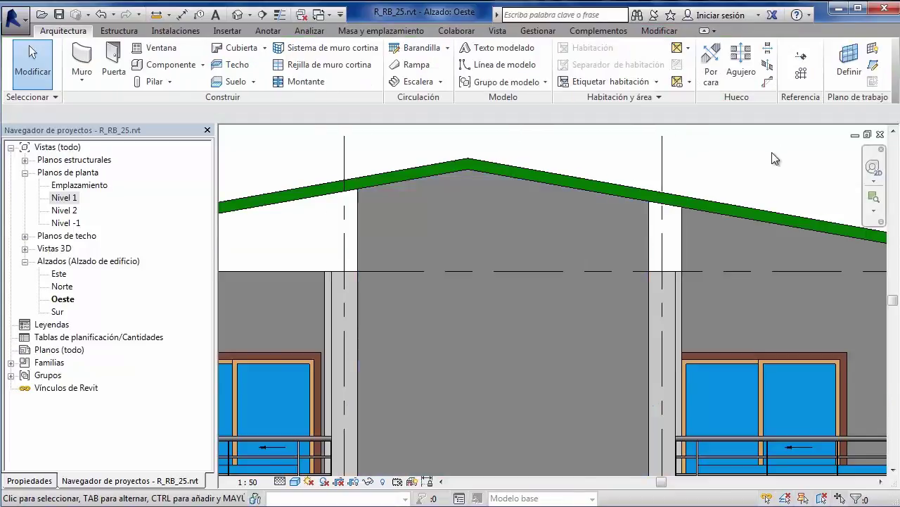
scroll(748, 164, "down", 2)
scroll(540, 223, "up", 1)
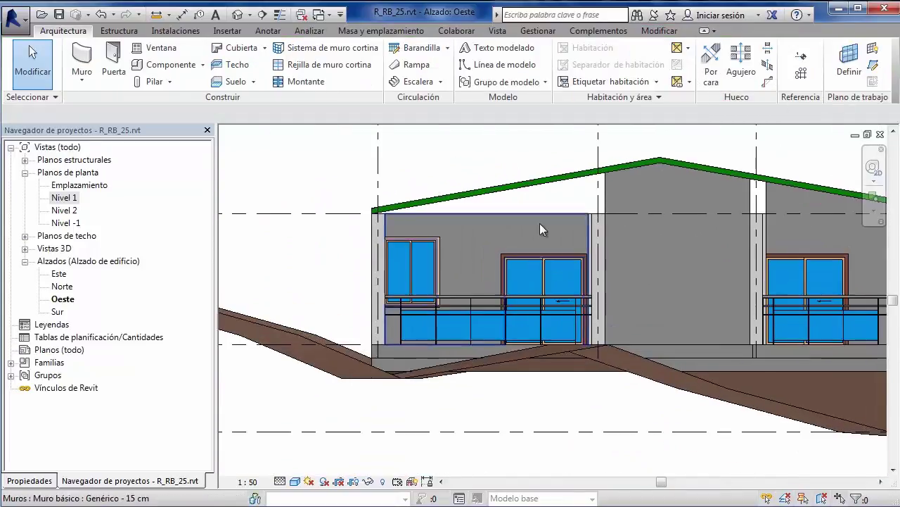
scroll(571, 210, "up", 1)
left_click(571, 211)
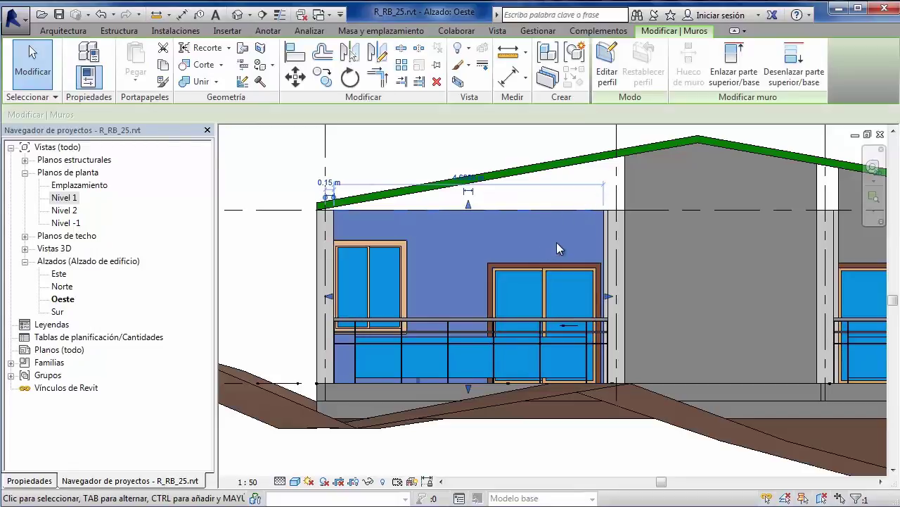
scroll(597, 201, "up", 1)
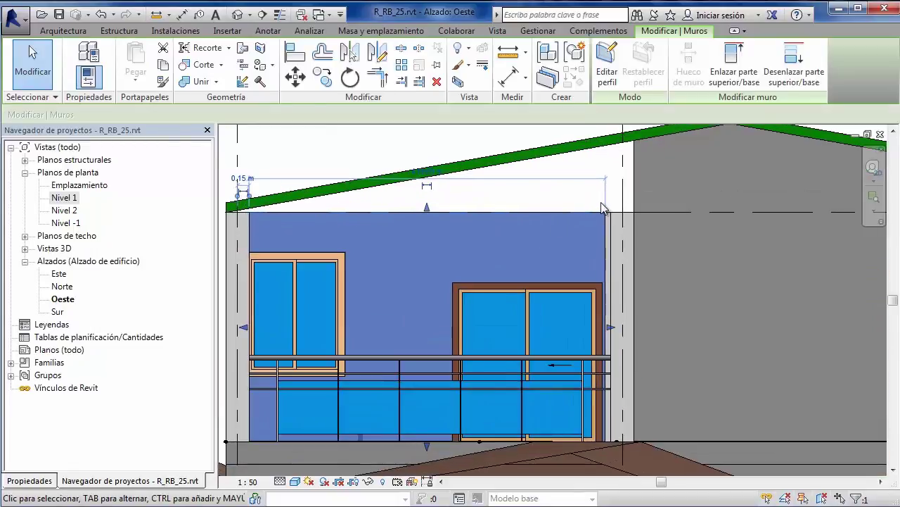
left_click(732, 75)
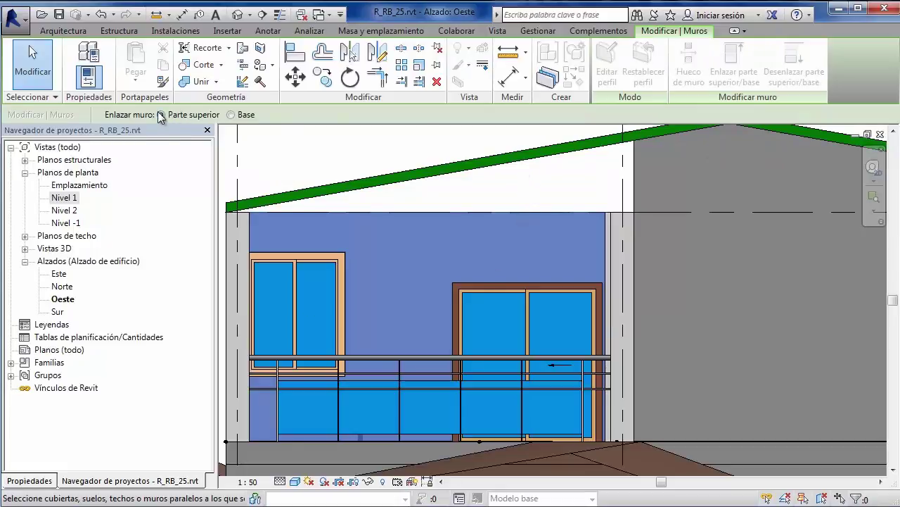
left_click(470, 173)
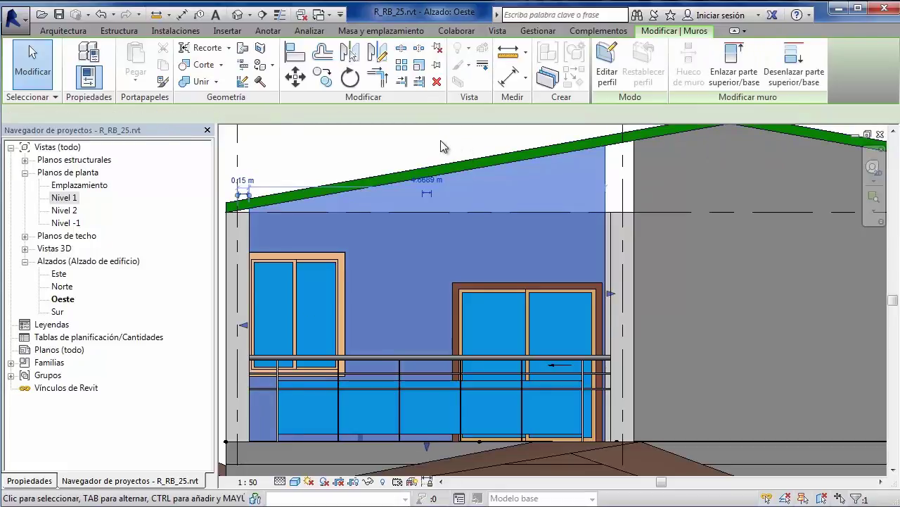
left_click(441, 140)
Switch to the default 3D view and orbit to a low front view of the house
scroll(491, 234, "down", 3)
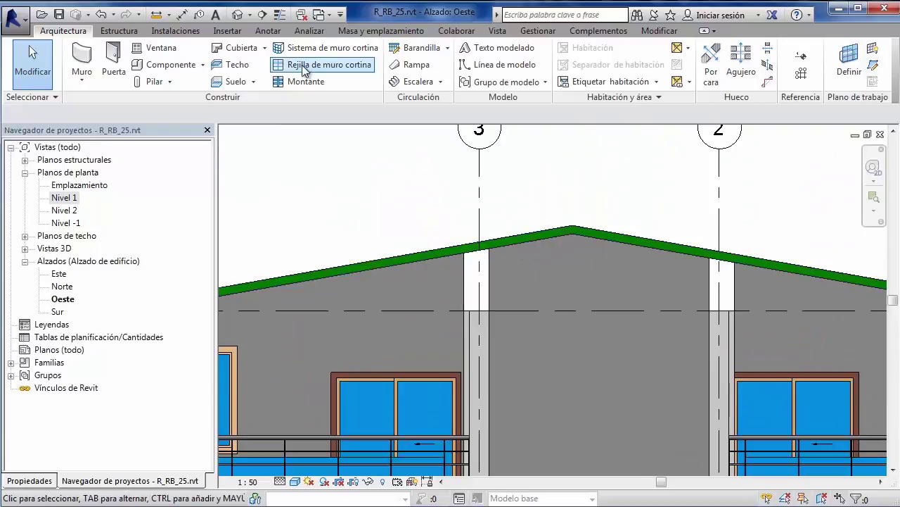
left_click(237, 15)
mouse_move(532, 244)
middle_mouse_down("shift")
mouse_move(678, 113)
mouse_move(645, 105)
mouse_move(597, 161)
mouse_move(669, 105)
mouse_move(718, 109)
mouse_move(512, 372)
mouse_move(476, 382)
mouse_move(536, 395)
mouse_move(469, 398)
middle_mouse_up("shift")
scroll(603, 353, "down", 2)
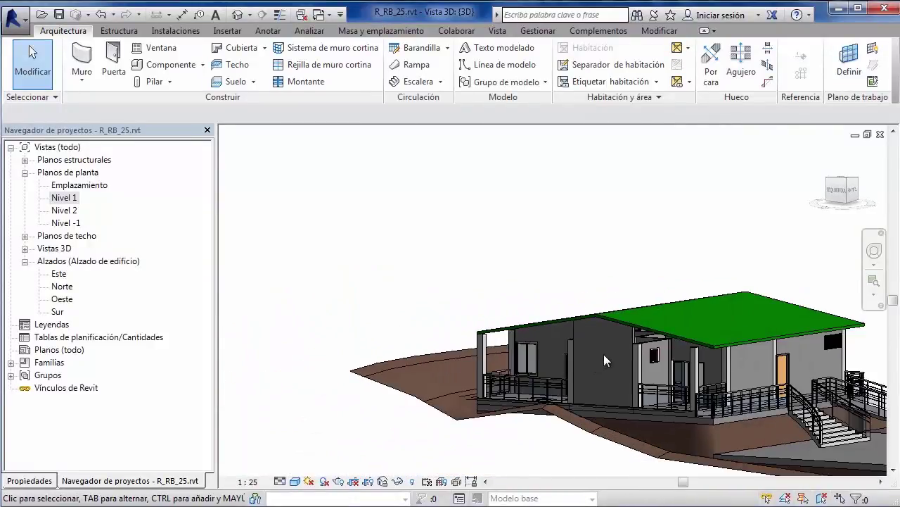
scroll(606, 353, "up", 3)
double_click(606, 353)
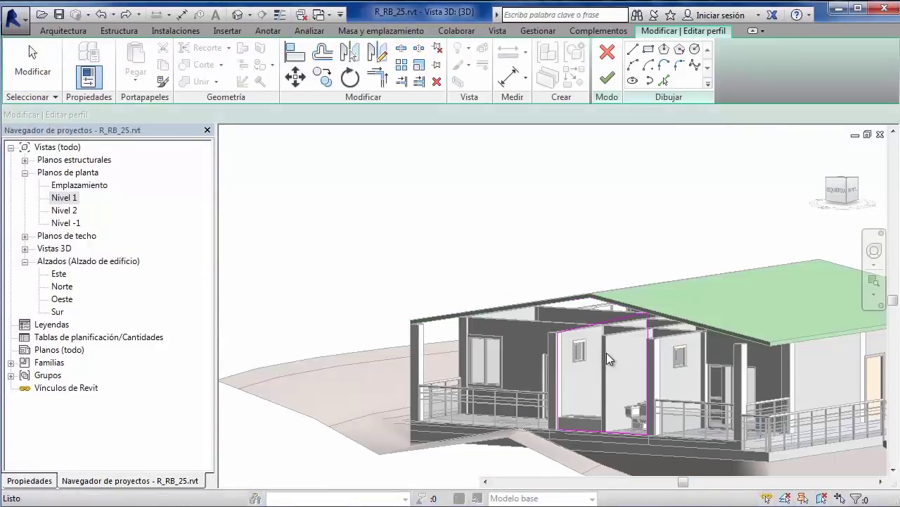
key("Escape")
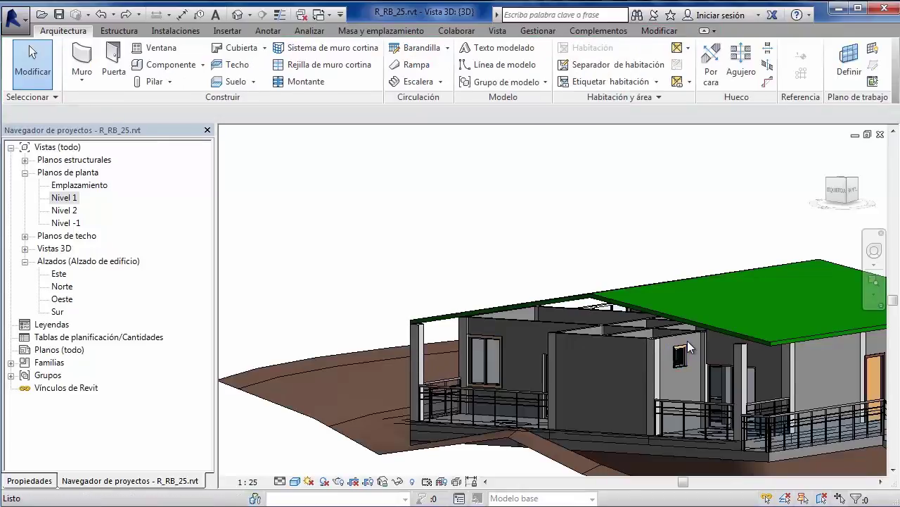
double_click(687, 340)
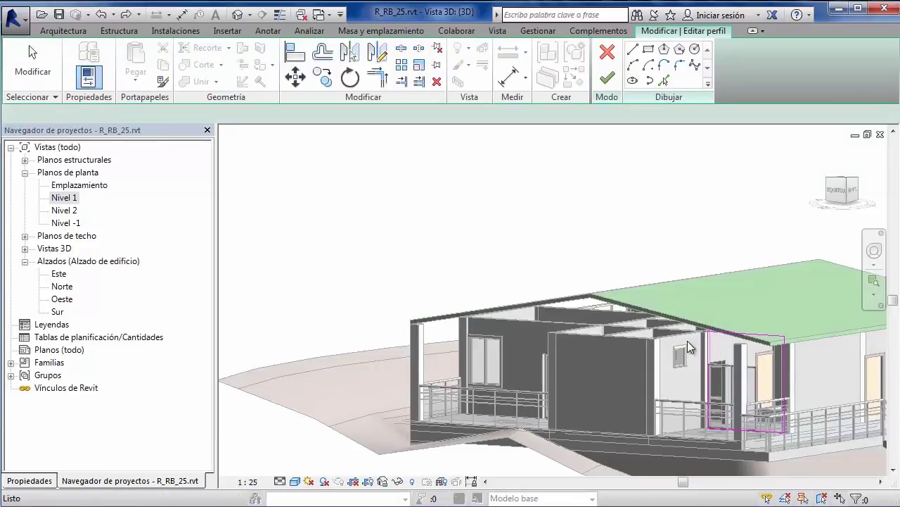
key("Escape")
middle_click_drag(686, 341, 501, 332, "shift")
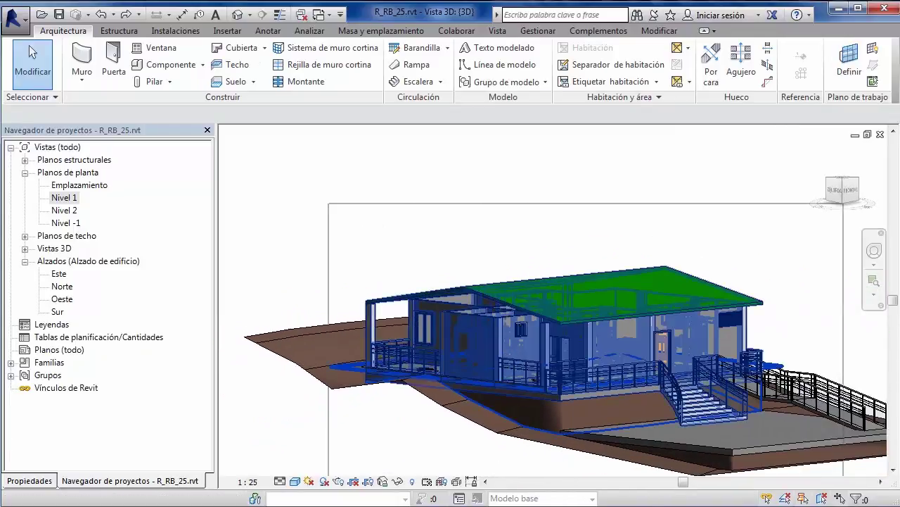
Window-select the whole house and filter the selection down to walls only
left_click_drag(329, 204, 844, 435)
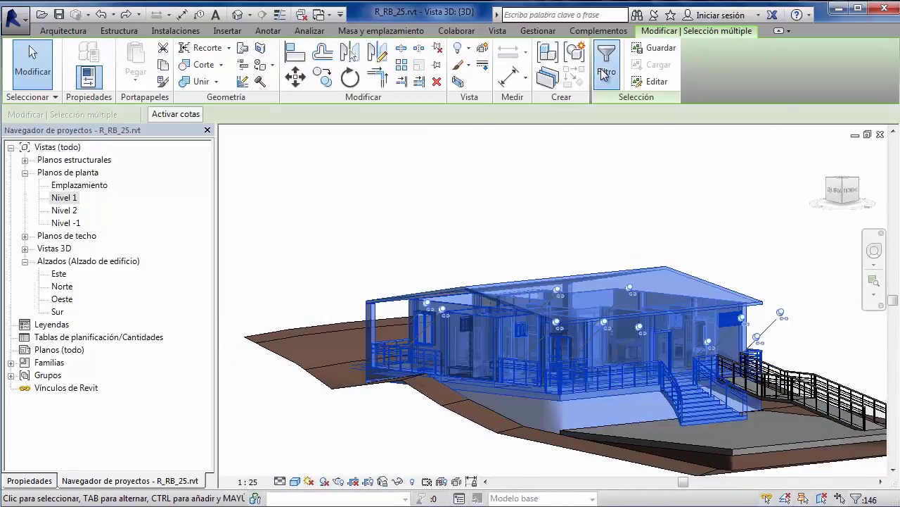
left_click(605, 72)
left_click(741, 169)
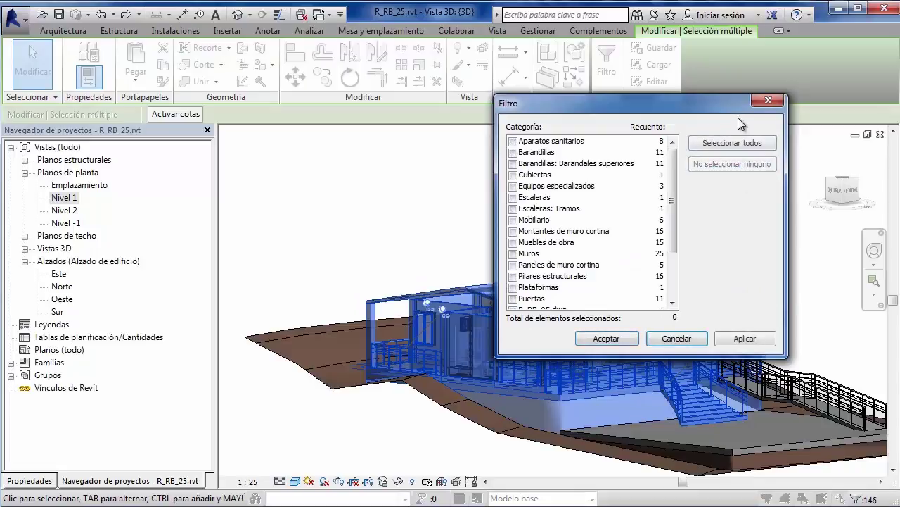
left_click_drag(674, 164, 646, 190)
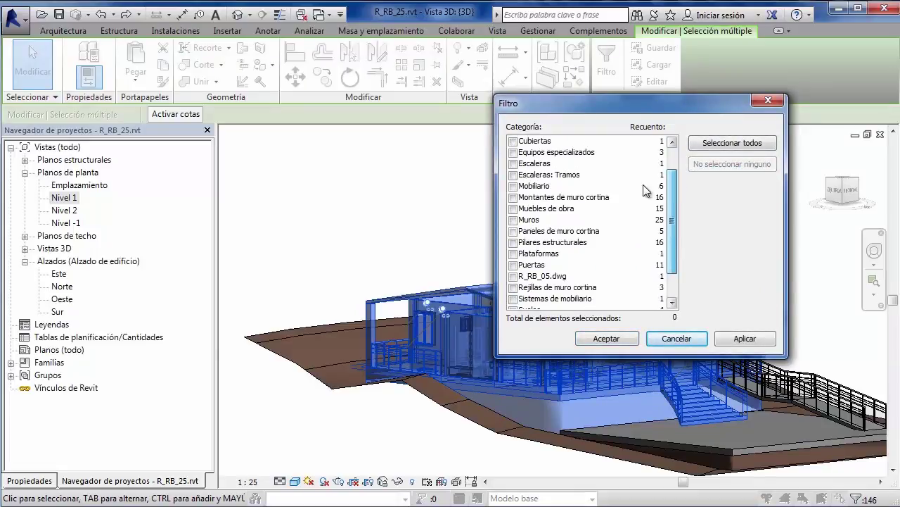
left_click(513, 220)
left_click(606, 338)
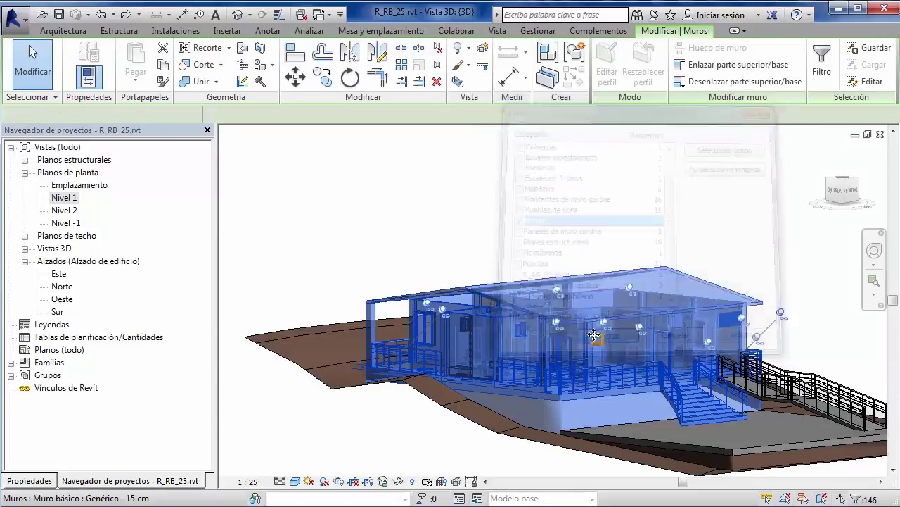
Attach the selected walls' tops to the green roof, triggering the mullion error
scroll(551, 334, "up", 2)
scroll(551, 334, "up", 2)
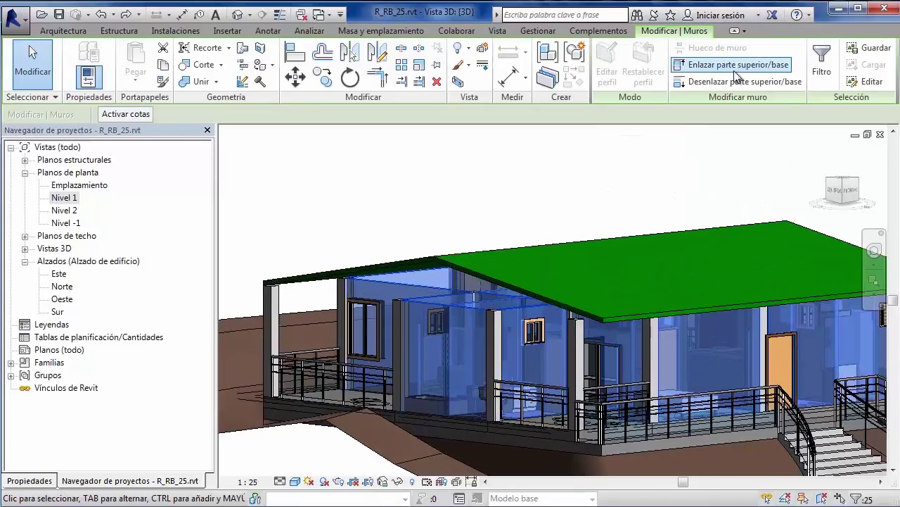
left_click(734, 71)
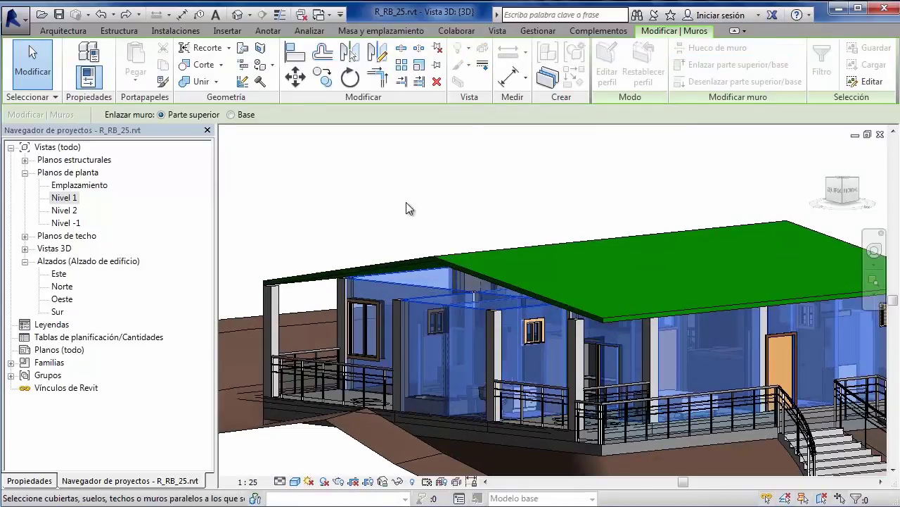
left_click(398, 272)
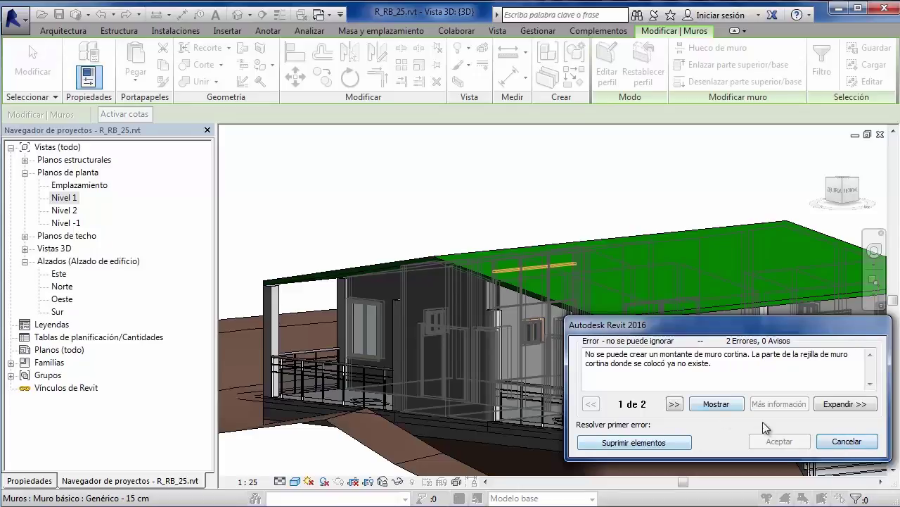
Cancel the mullion error, then filter a window selection of the house to its 25 walls
left_click(839, 441)
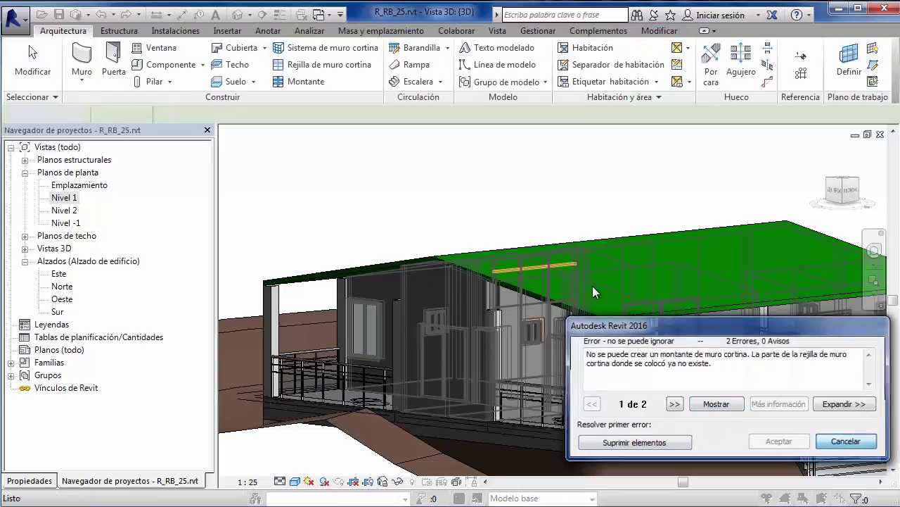
mouse_move(509, 277)
middle_mouse_down("shift")
mouse_move(841, 256)
mouse_move(496, 229)
middle_mouse_up("shift")
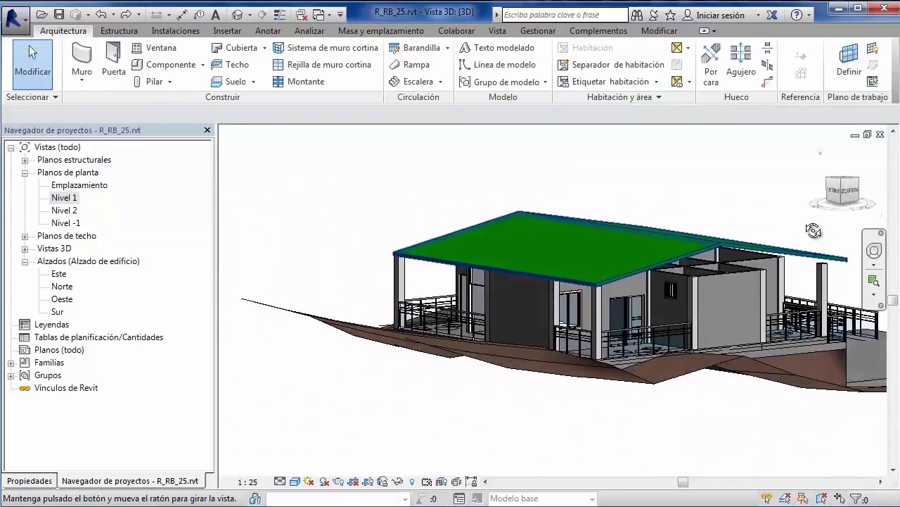
left_click_drag(385, 193, 823, 405)
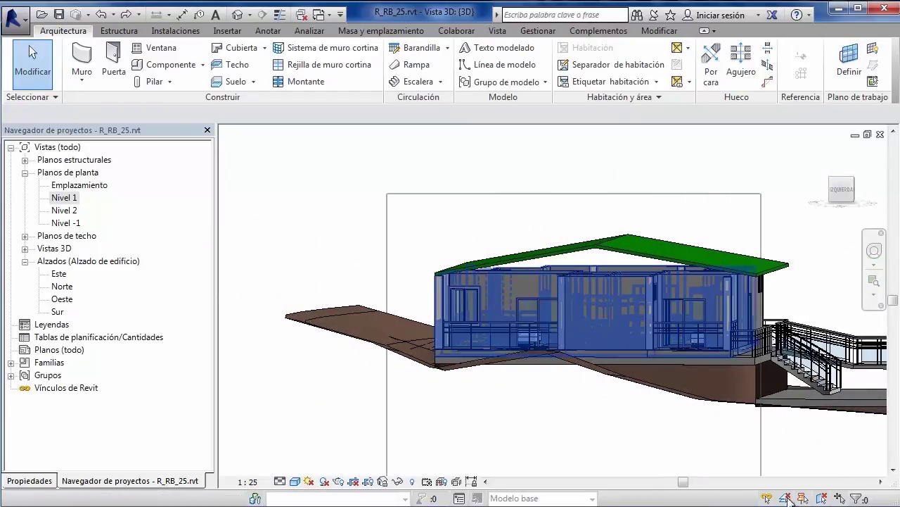
left_click(608, 62)
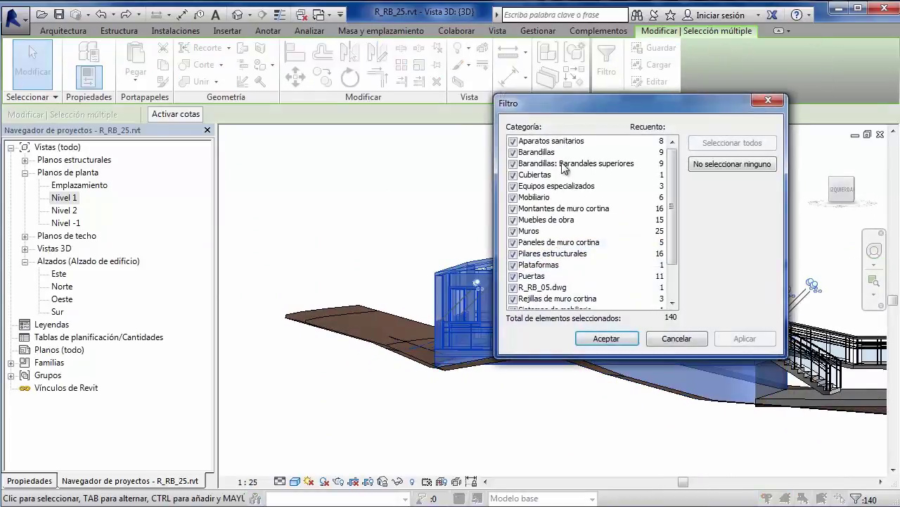
left_click(731, 164)
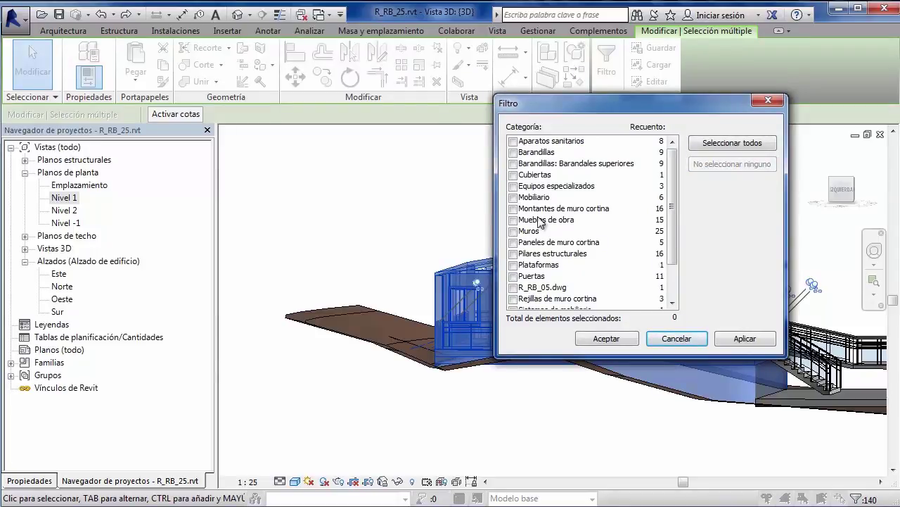
left_click(513, 231)
left_click(605, 338)
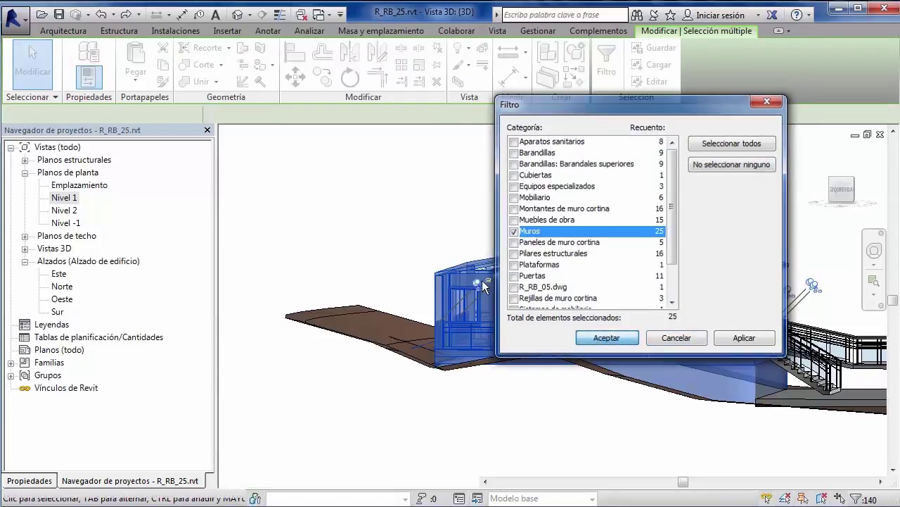
middle_click_drag(605, 345, 752, 325, "shift")
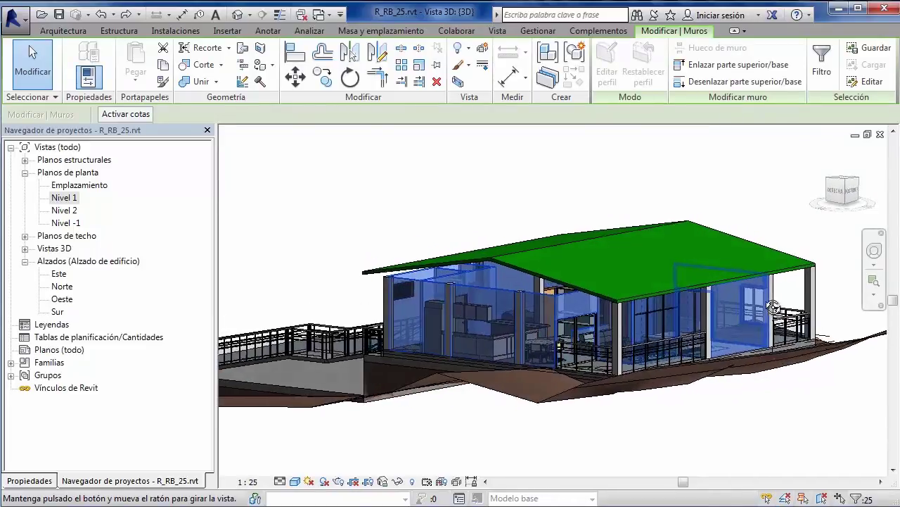
middle_click_drag(752, 326, 695, 338, "shift")
Zoom in along the roof edge and show the selected walls' properties
scroll(589, 354, "up", 1)
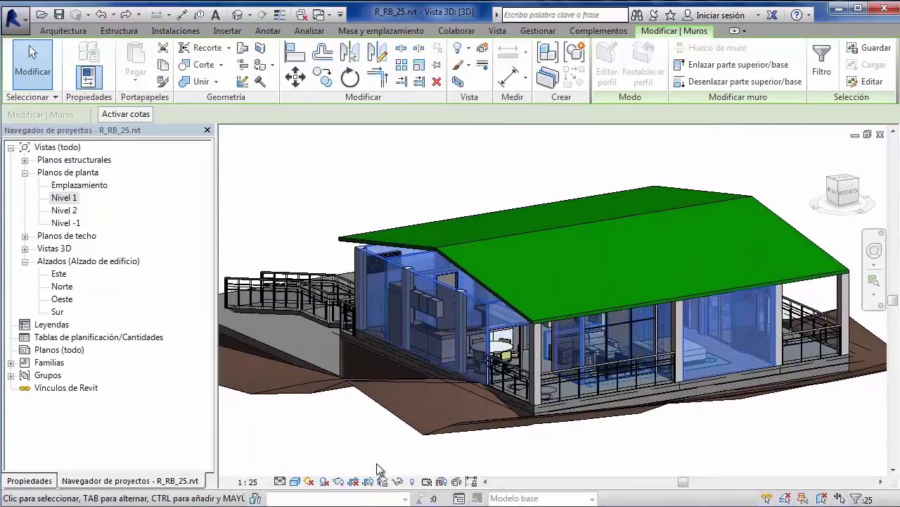
scroll(588, 373, "up", 1)
scroll(587, 373, "up", 2)
scroll(588, 373, "up", 2)
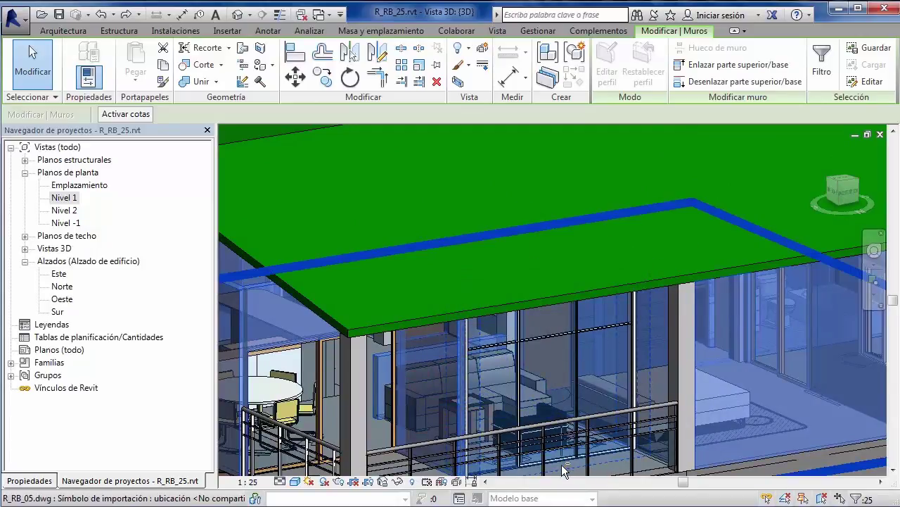
middle_click_drag(556, 471, 517, 426)
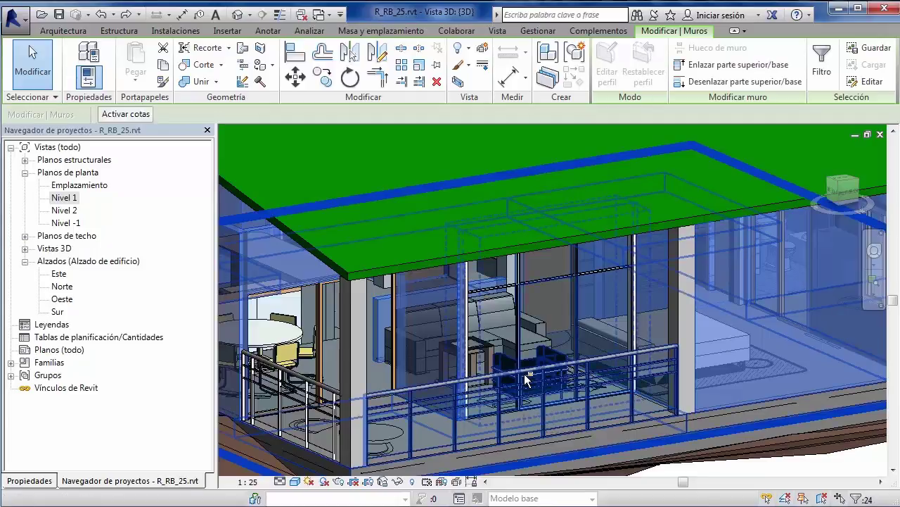
left_click(29, 480)
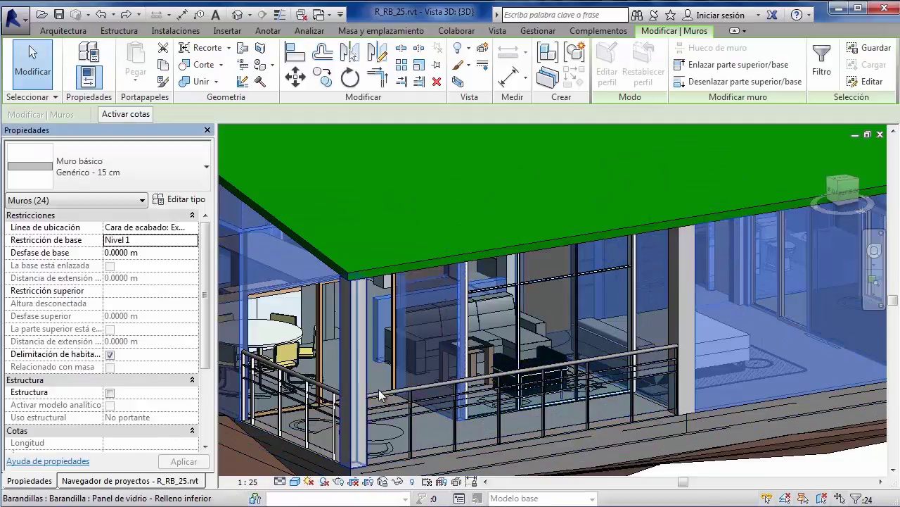
middle_click_drag(436, 394, 484, 390, "shift")
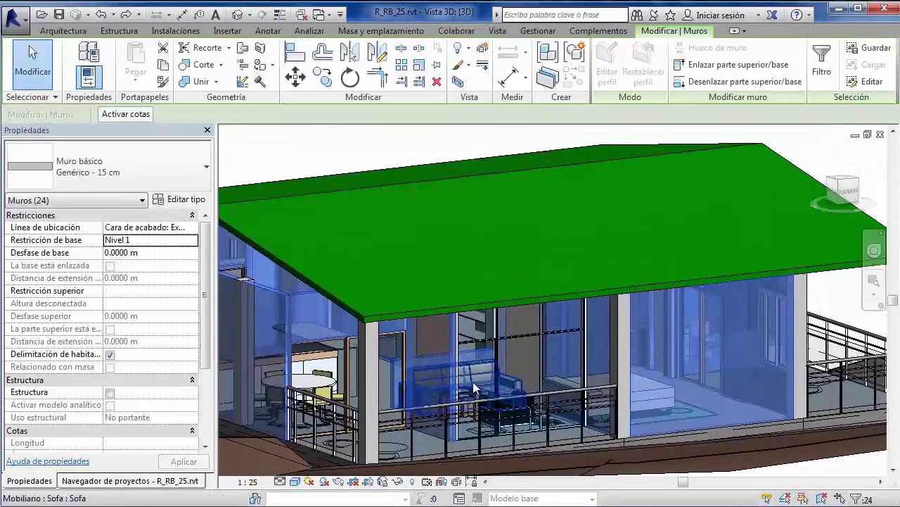
Attach the 24 walls' tops to the green roof, then clear the selection
left_click(686, 64)
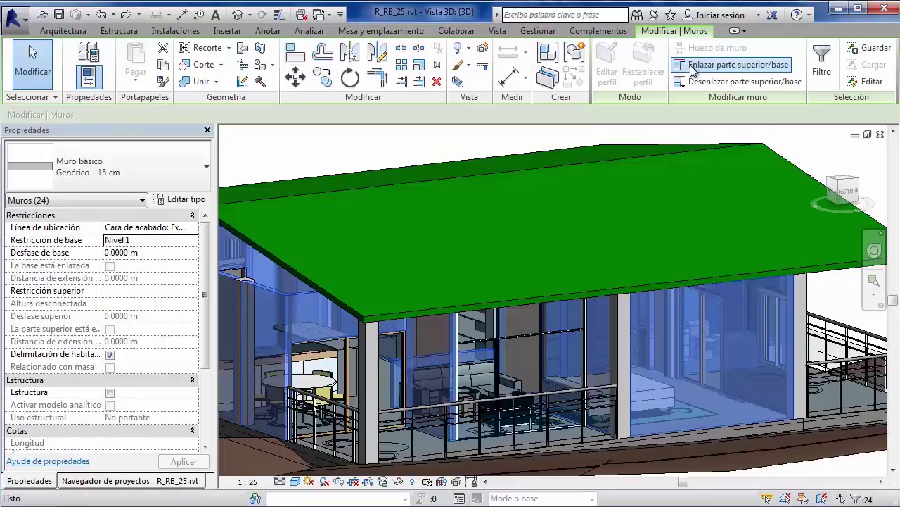
left_click(759, 144)
scroll(648, 343, "down", 2)
scroll(649, 343, "down", 3)
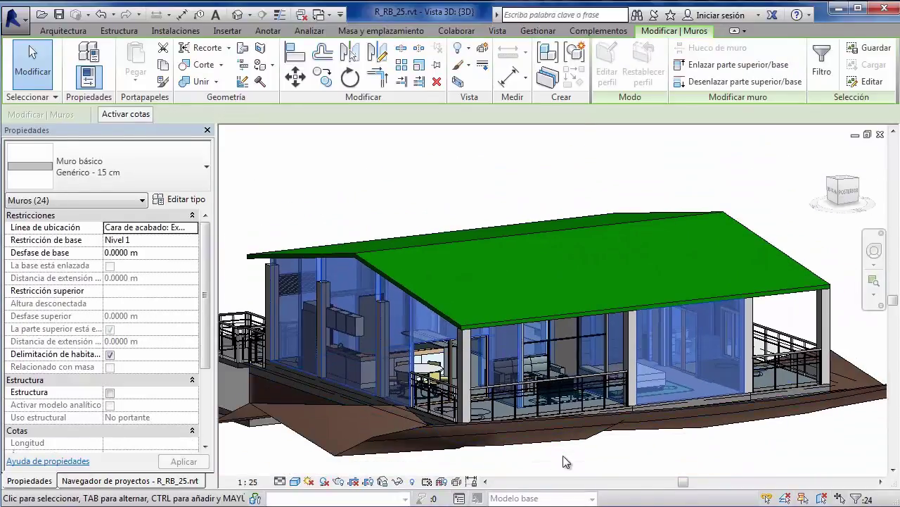
key("Escape")
mouse_move(555, 450)
middle_mouse_down("shift")
mouse_move(612, 422)
mouse_move(629, 376)
mouse_move(645, 429)
mouse_move(543, 325)
middle_mouse_up("shift")
left_click(525, 318)
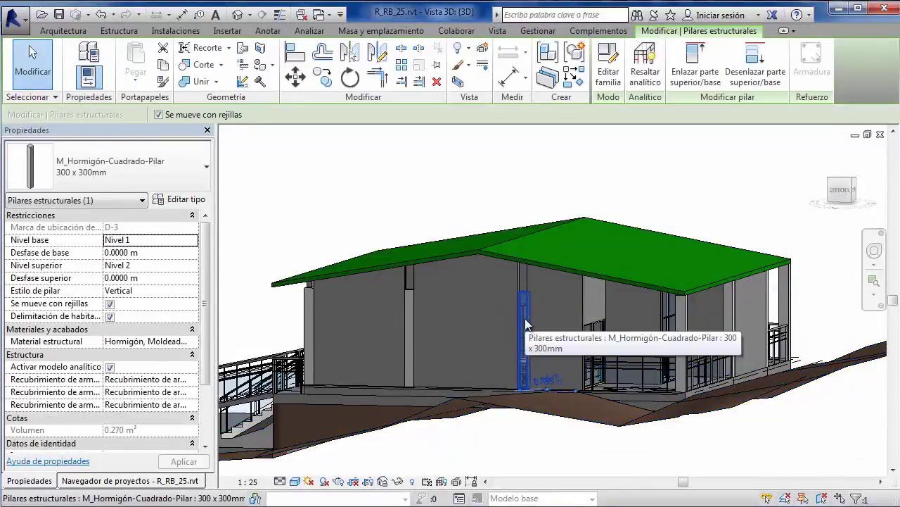
Window-select the house and filter it to only the 16 Pilares estructurales
left_click_drag(325, 216, 870, 473)
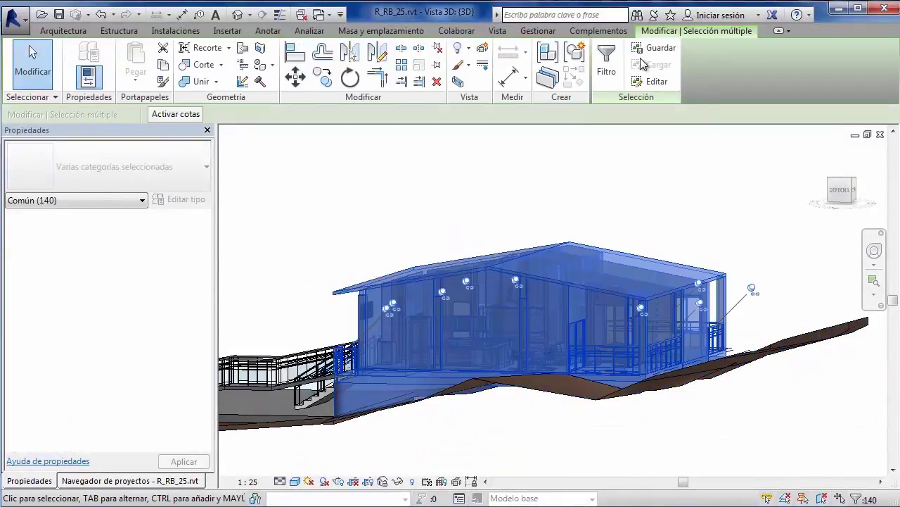
left_click(609, 64)
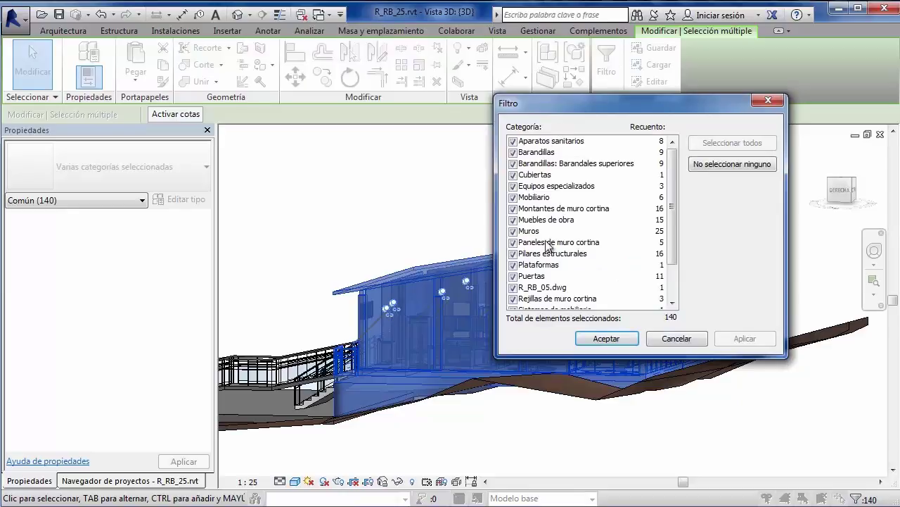
left_click(703, 171)
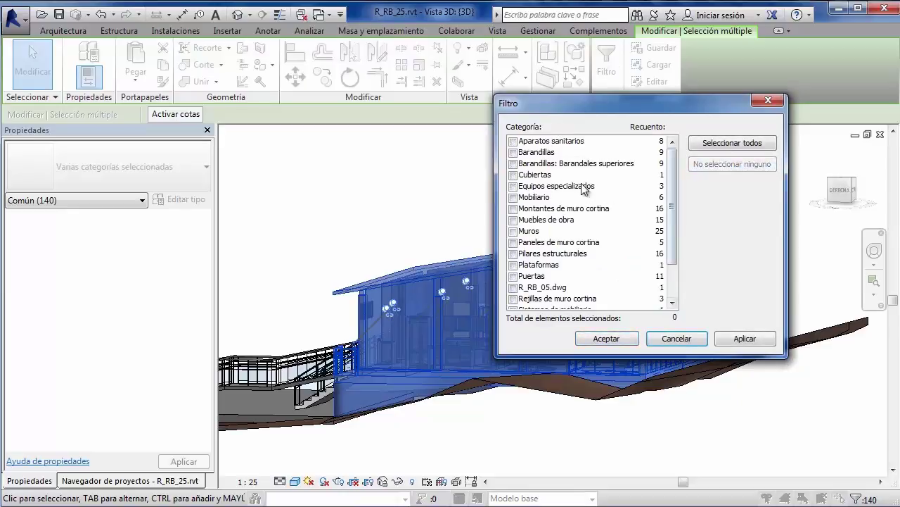
left_click_drag(675, 216, 671, 278)
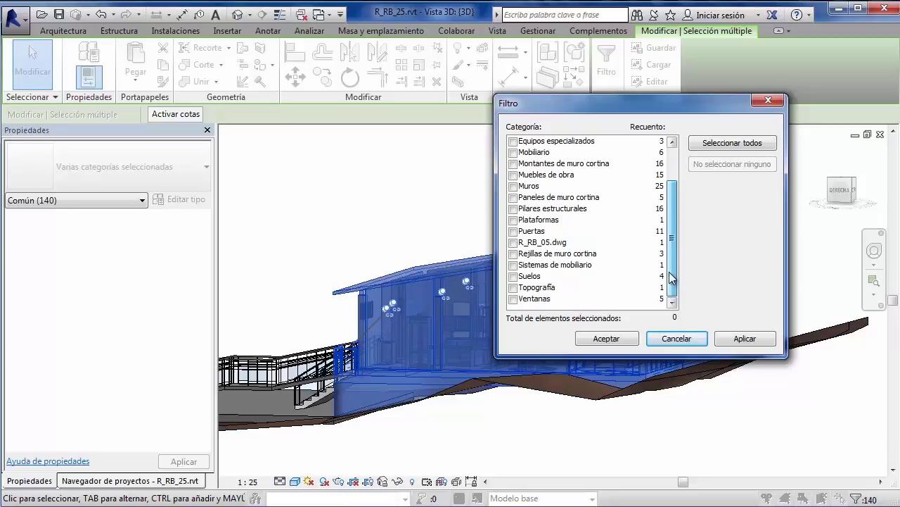
left_click(521, 211)
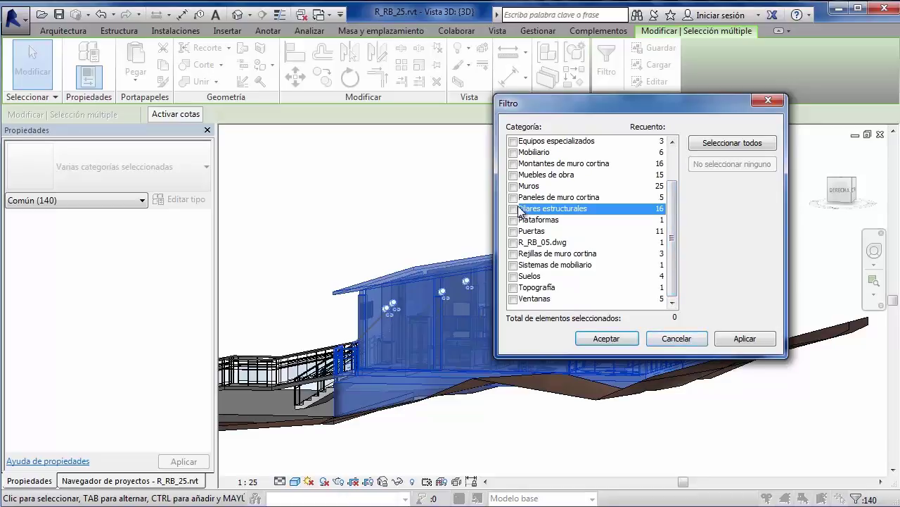
left_click(601, 340)
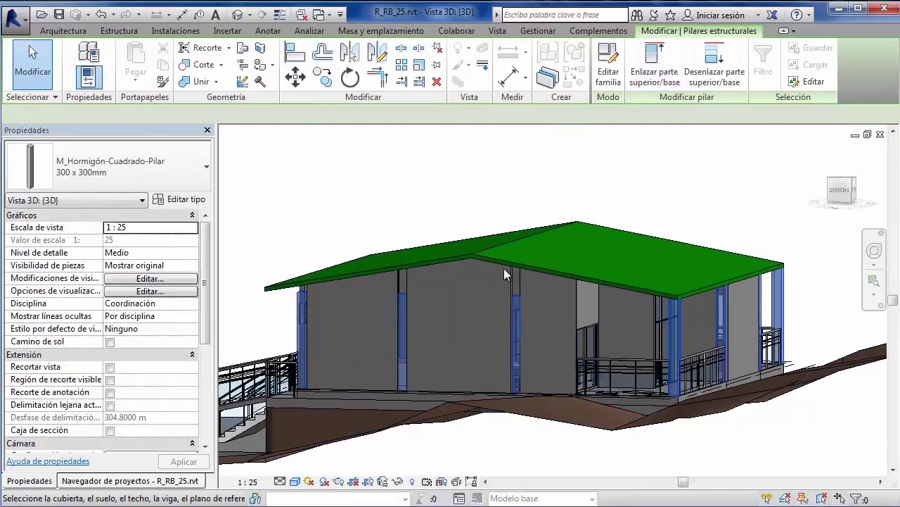
Attach the columns' tops to the green roof and dismiss the non-structural warning
left_click(515, 265)
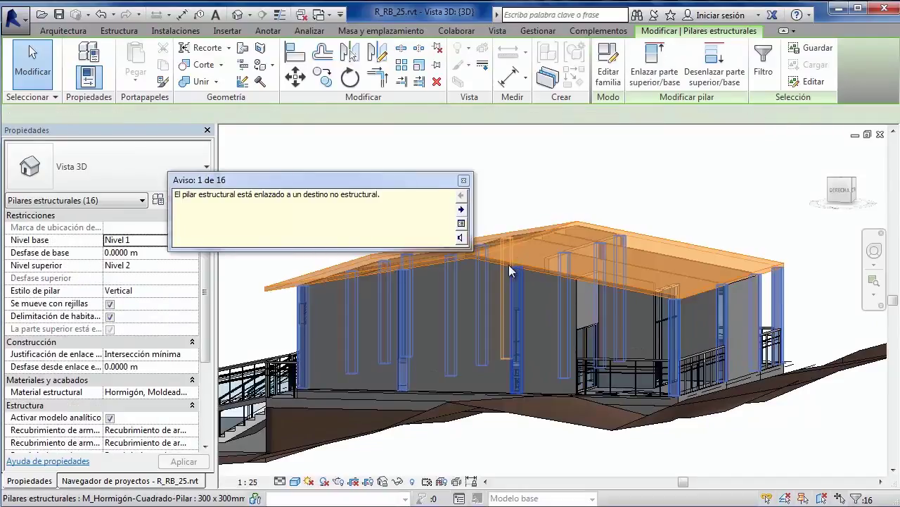
left_click(465, 180)
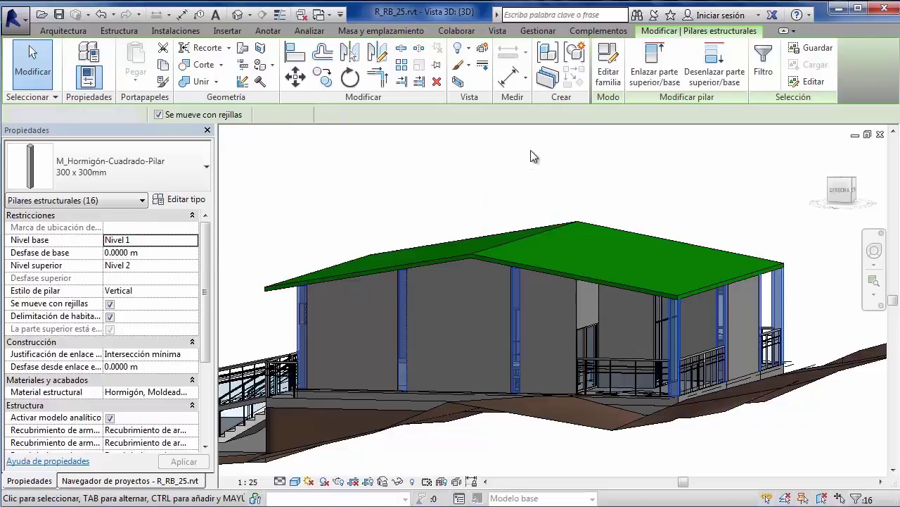
left_click(530, 154)
mouse_move(546, 275)
middle_mouse_down("shift")
mouse_move(589, 255)
mouse_move(692, 276)
mouse_move(513, 307)
mouse_move(382, 306)
mouse_move(652, 326)
mouse_move(607, 317)
mouse_move(711, 340)
mouse_move(638, 311)
mouse_move(598, 259)
mouse_move(593, 226)
mouse_move(575, 263)
mouse_move(592, 256)
mouse_move(578, 253)
mouse_move(565, 297)
middle_mouse_up("shift")
scroll(565, 297, "up", 2)
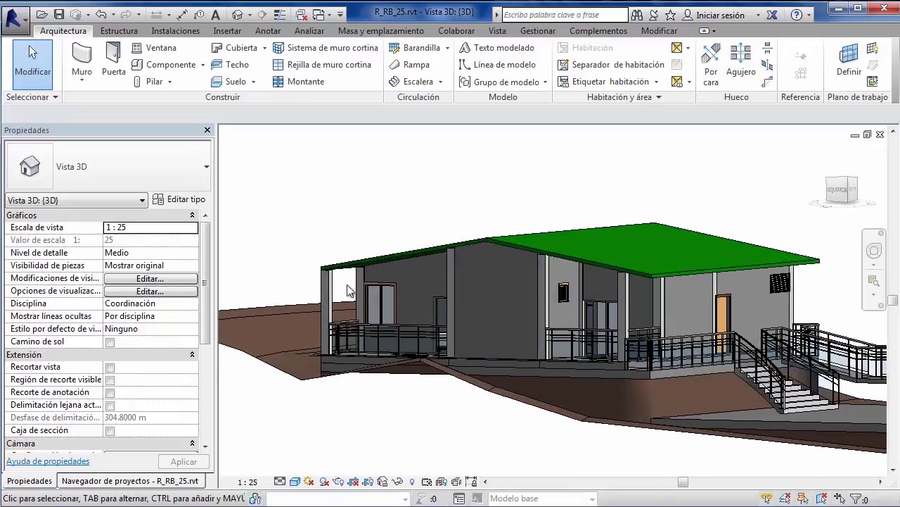
scroll(505, 237, "up", 2)
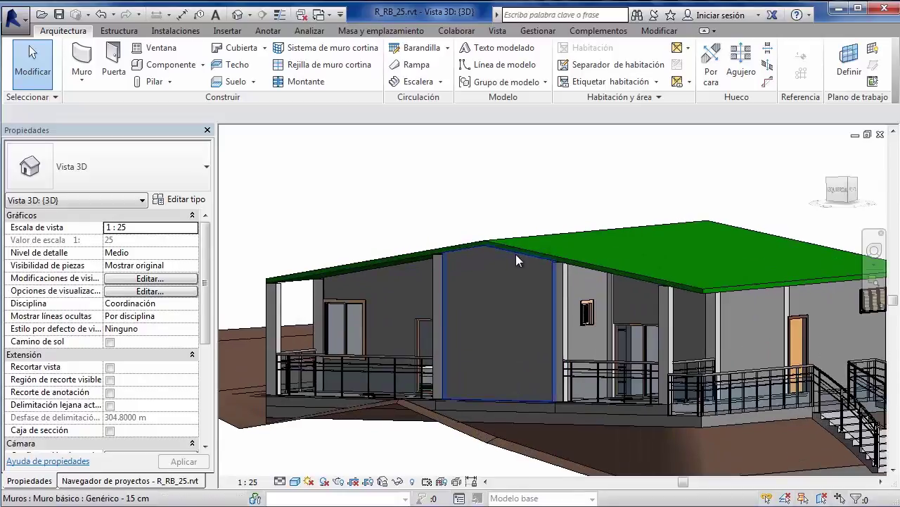
scroll(516, 254, "up", 2)
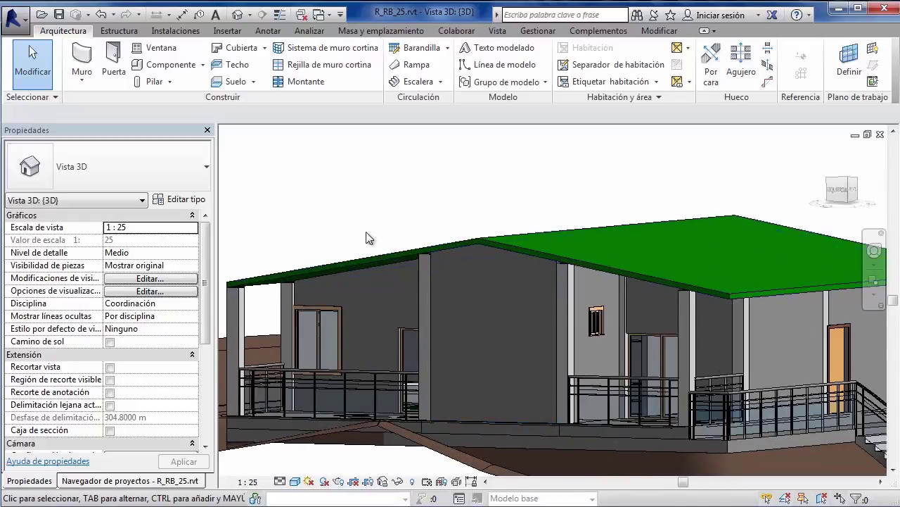
scroll(416, 248, "down", 2)
scroll(487, 249, "down", 1)
mouse_move(487, 249)
middle_mouse_down("shift")
mouse_move(459, 266)
mouse_move(570, 265)
middle_mouse_up("shift")
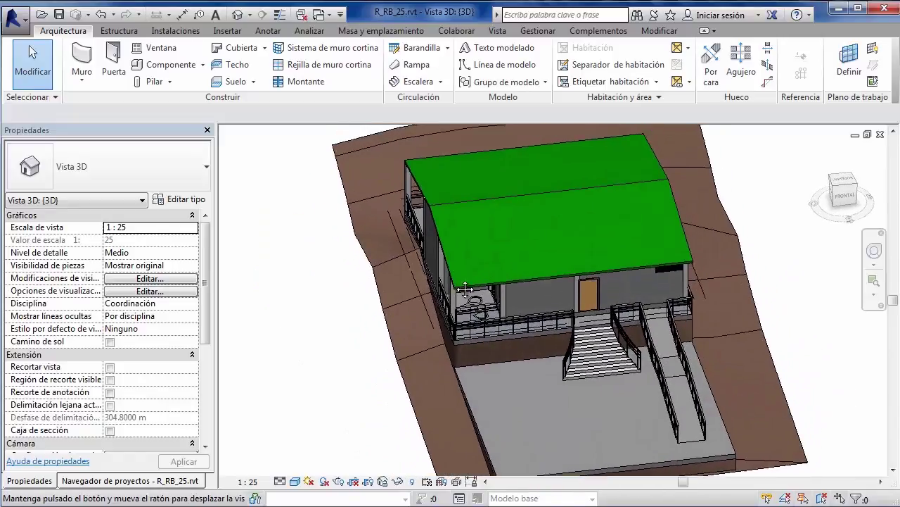